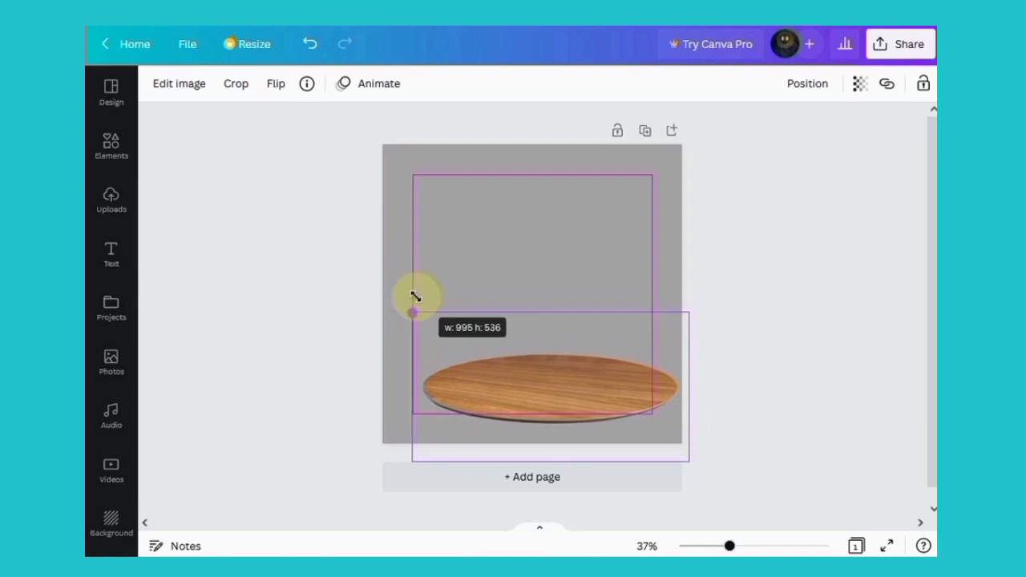
- Position the round wooden tabletop near the lower right corner of the page
left_click_drag(556, 381, 564, 393)
left_click(480, 282)
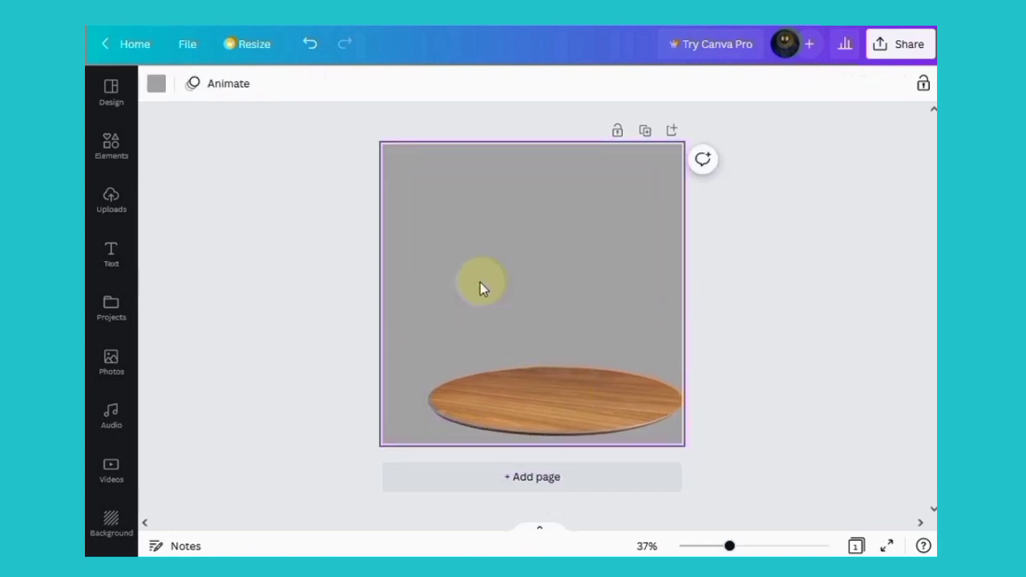
- Add the uploaded phone frame image, enlarge it and stand it on the right side of the wooden tabletop
left_click(111, 200)
left_click(363, 357)
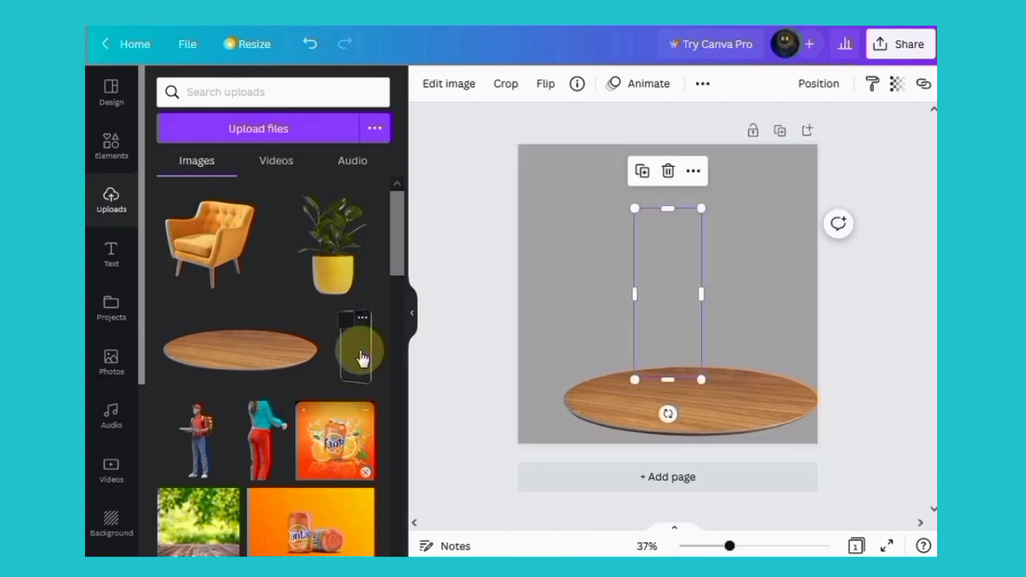
left_click(412, 313)
left_click_drag(497, 210, 471, 138)
left_click_drag(568, 377, 590, 418)
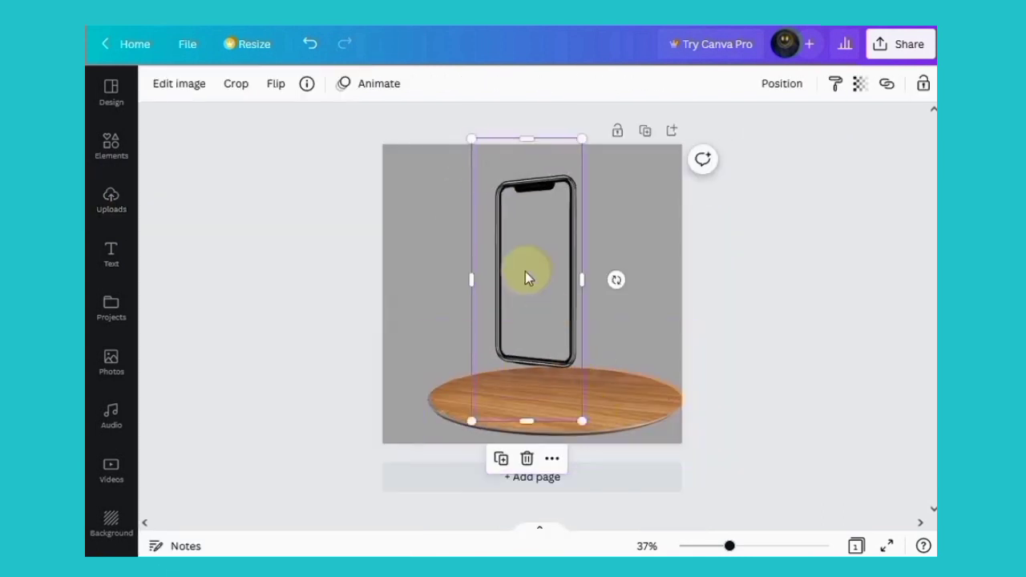
left_click_drag(527, 277, 618, 320)
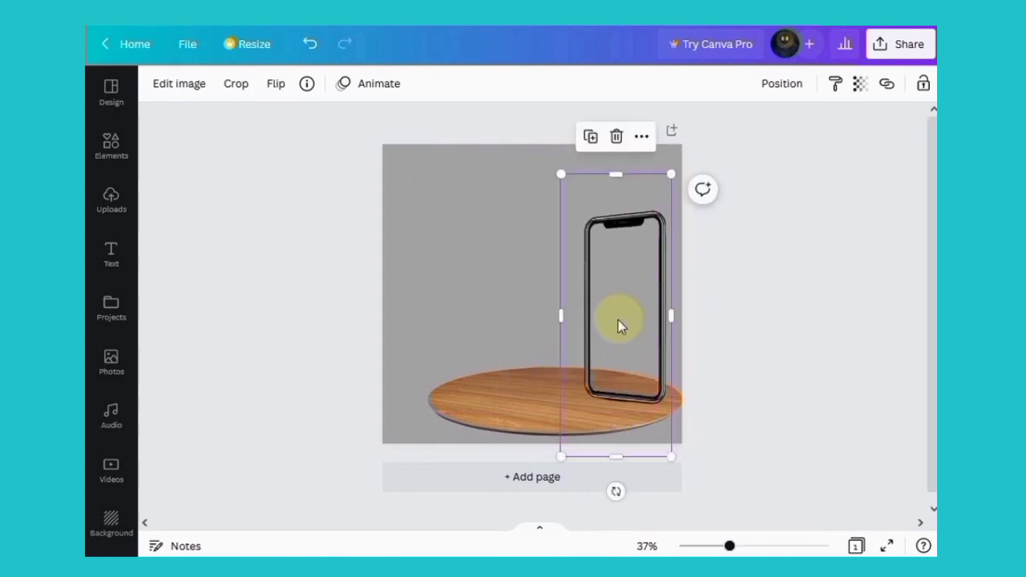
- Add the uploaded delivery man image and place him over the phone frame on the tabletop
left_click(110, 196)
left_click(199, 427)
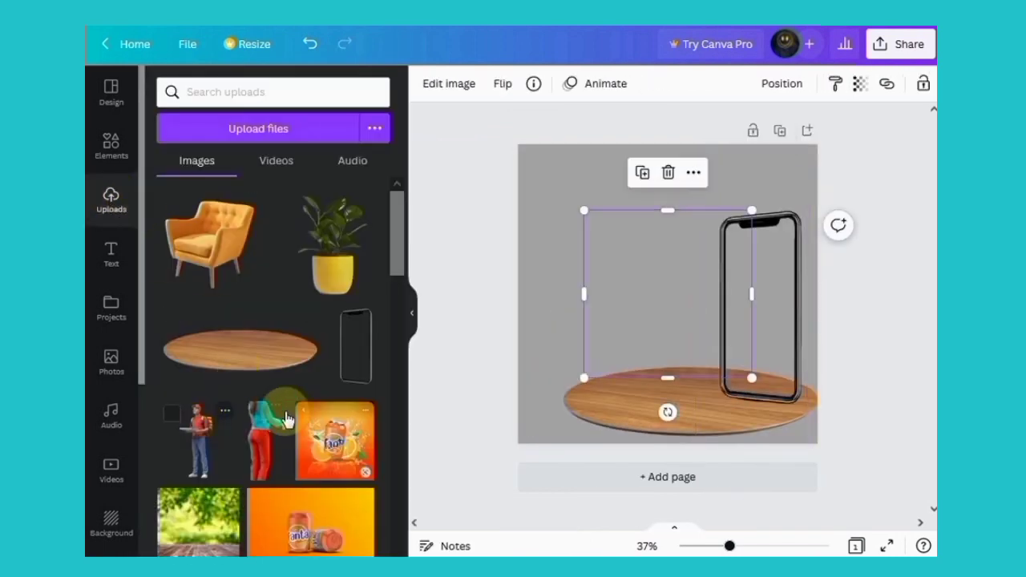
scroll(414, 337, "down", 5)
left_click(413, 328)
left_click(543, 276)
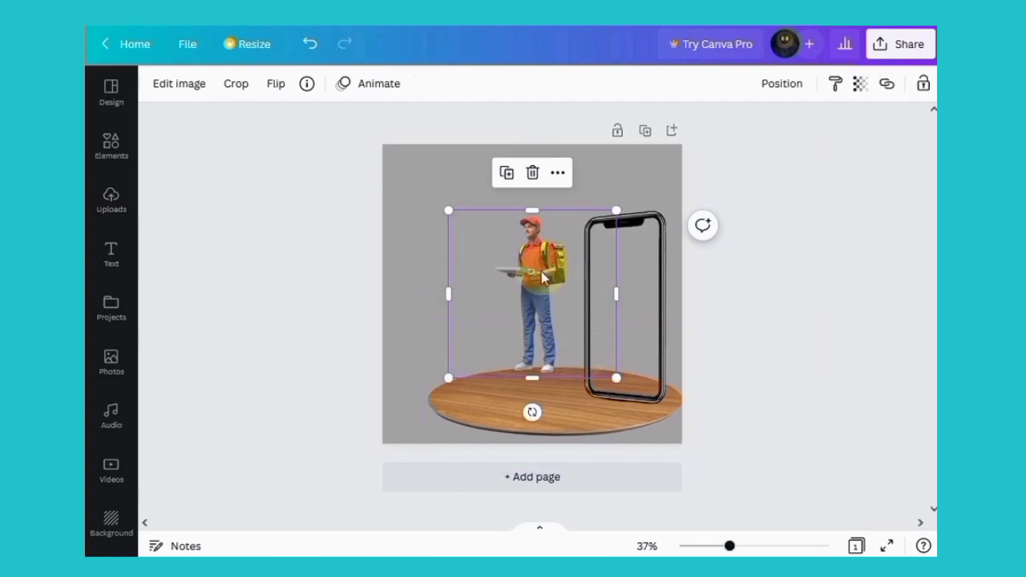
left_click_drag(527, 272, 622, 301)
- Send the delivery man one layer backward, behind the phone frame
left_click(789, 88)
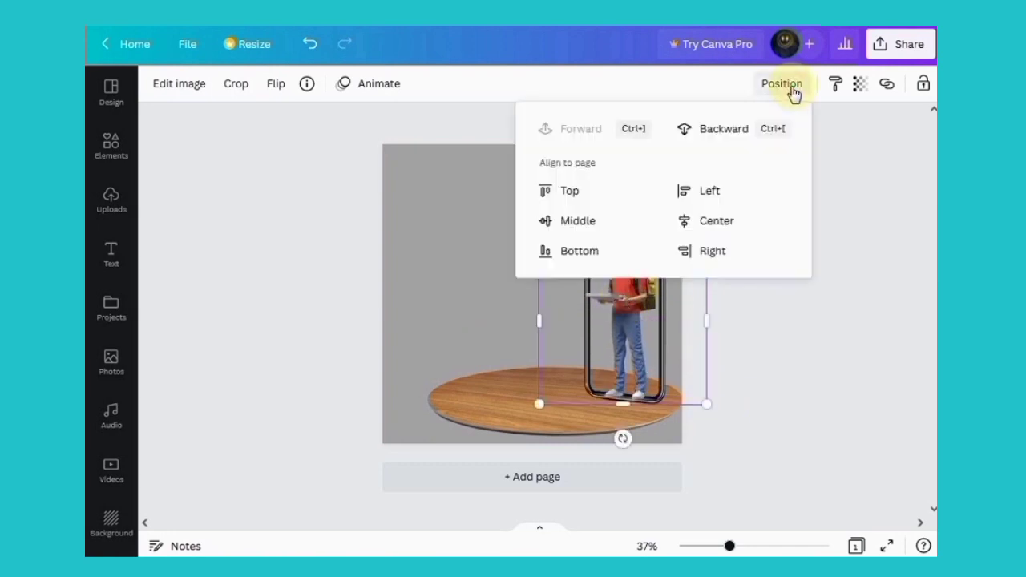
left_click(721, 136)
left_click(518, 129)
- Shift the phone frame aside and enlarge the delivery man on the right side of the tabletop
left_click_drag(614, 321, 497, 297)
left_click(552, 244)
left_click_drag(540, 236, 502, 184)
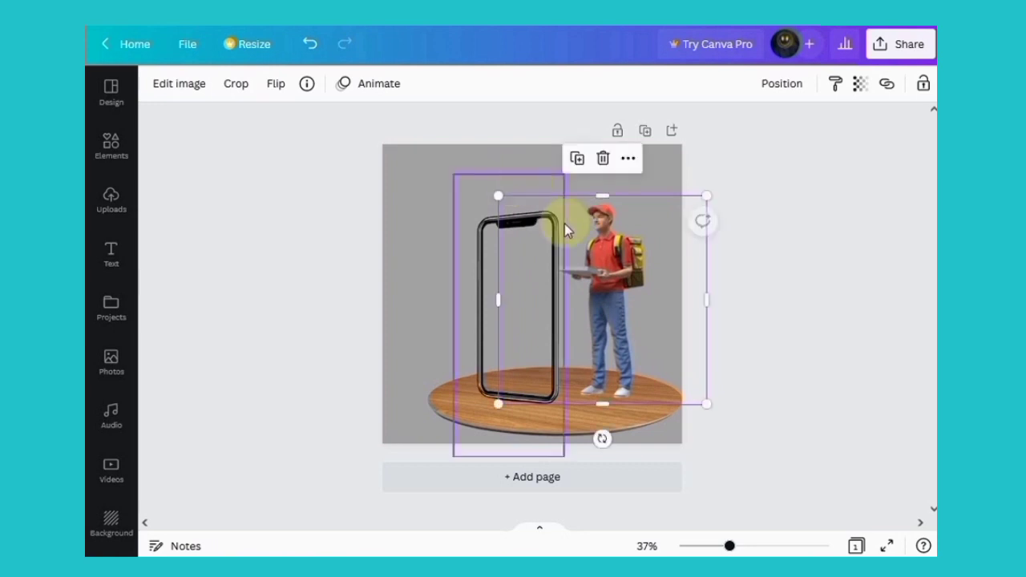
left_click_drag(613, 317, 624, 319)
- Move the phone frame back over the delivery man, enlarge it, and adjust him so he stands inside it
left_click_drag(487, 282, 594, 269)
left_click_drag(554, 160, 530, 126)
mouse_move(624, 324)
left_mouse_down()
mouse_move(619, 350)
mouse_move(604, 339)
mouse_move(622, 338)
left_mouse_up()
left_click_drag(582, 308, 607, 336)
left_click(468, 345)
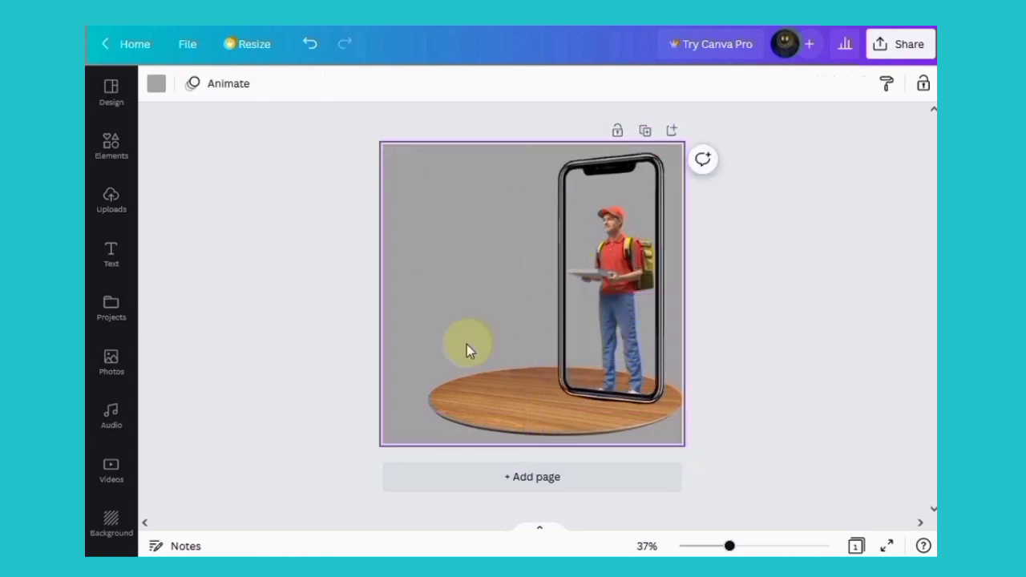
- Add the uploaded woman image, enlarge it, and place her facing the delivery man with her hands at the package
left_click(111, 201)
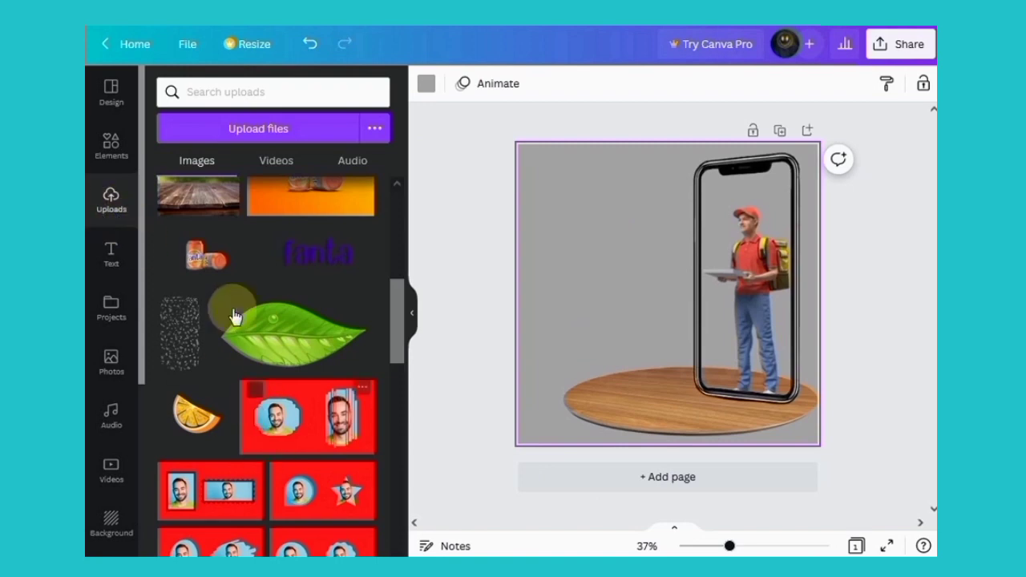
scroll(233, 313, "up", 3)
left_click(360, 348)
left_click(411, 317)
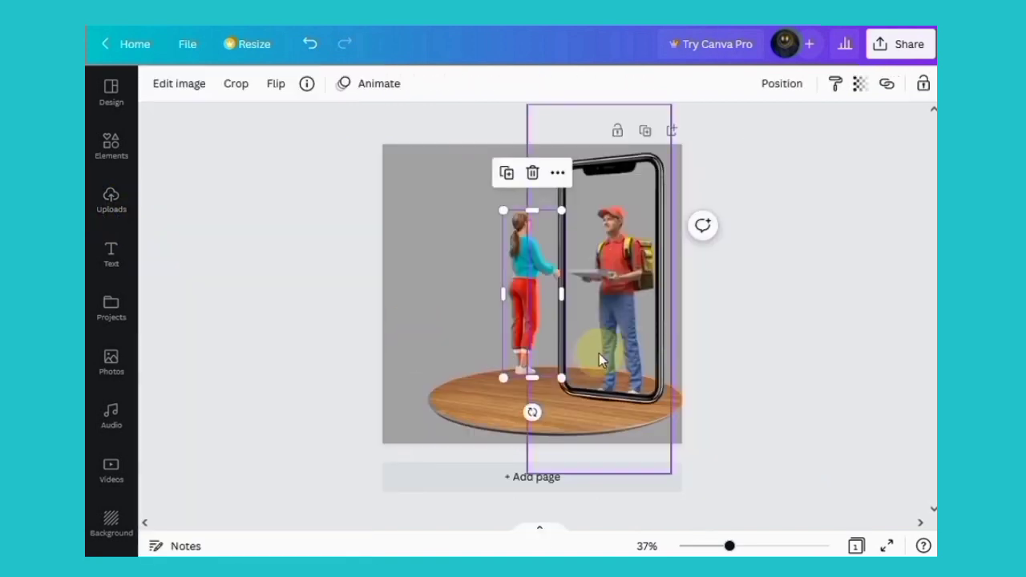
left_click_drag(496, 210, 488, 171)
left_click_drag(488, 280, 531, 304)
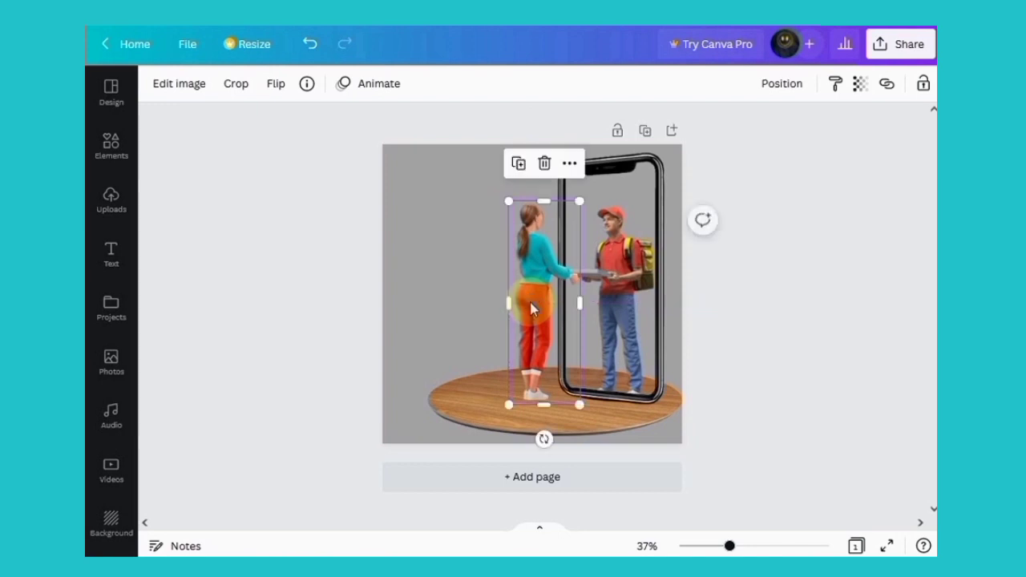
left_click(458, 280)
- Add the uploaded yellow armchair image and flip it horizontally
left_click(120, 210)
left_click(210, 265)
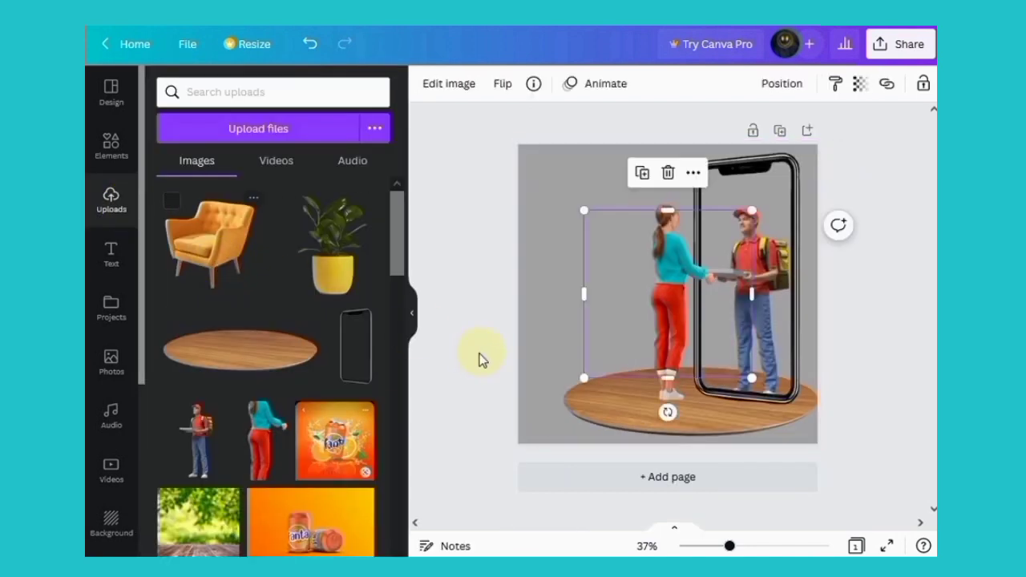
left_click(411, 317)
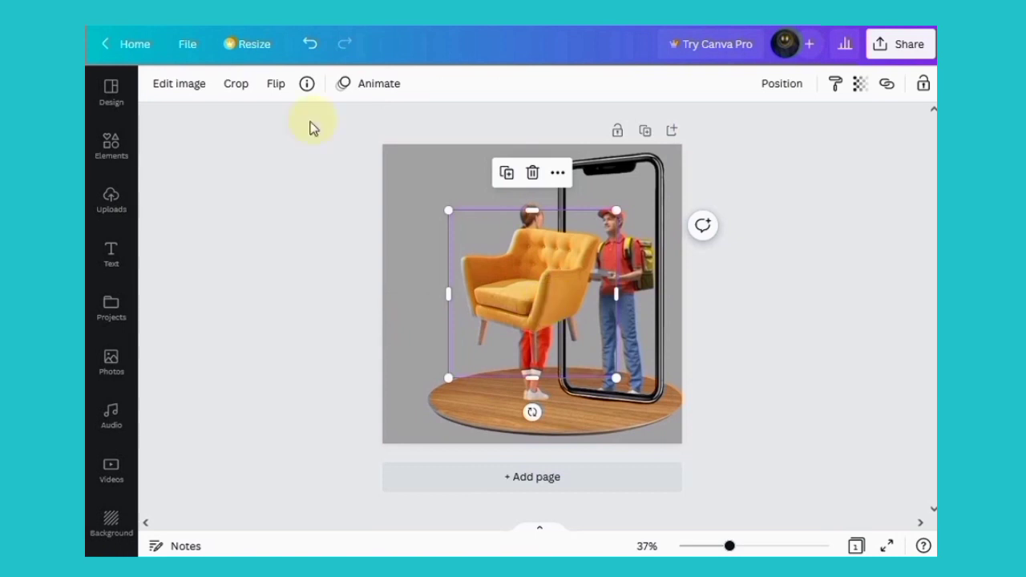
left_click(275, 83)
left_click(285, 125)
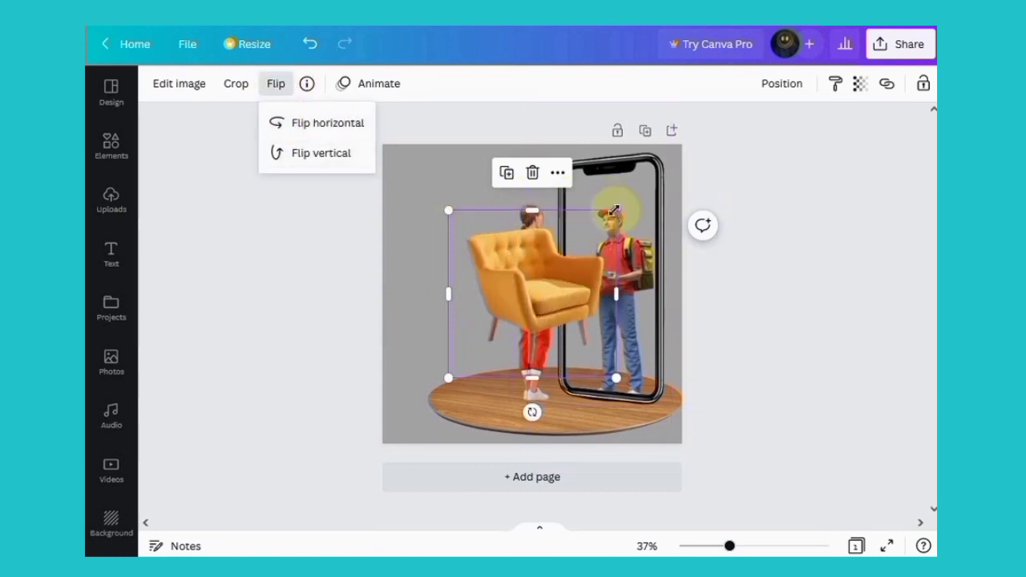
- Shrink the armchair and set it on the left part of the tabletop, layered behind the woman
left_click_drag(614, 210, 562, 242)
left_click_drag(503, 298, 496, 321)
left_click(777, 85)
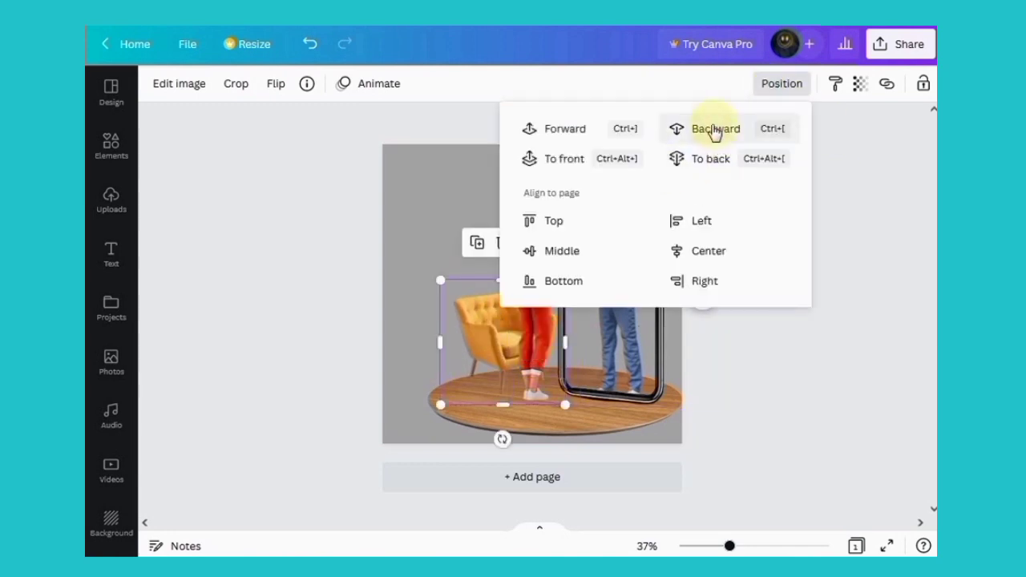
left_click(453, 121)
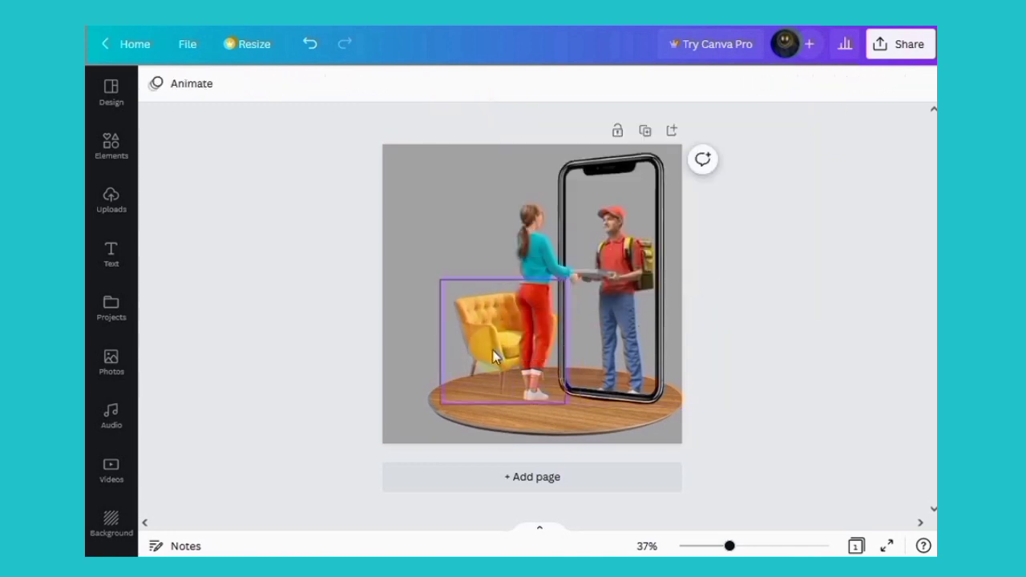
left_click_drag(492, 346, 479, 355)
left_click(459, 303)
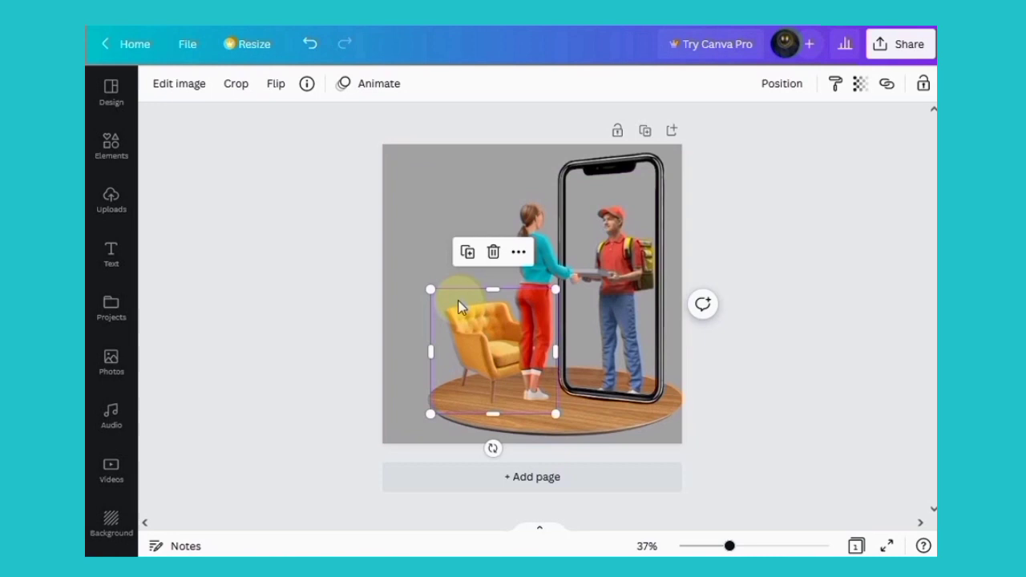
left_click(419, 239)
- Search the elements for "circle shadow" and add the flat, free elliptical shadow from the graphics results
left_click(111, 147)
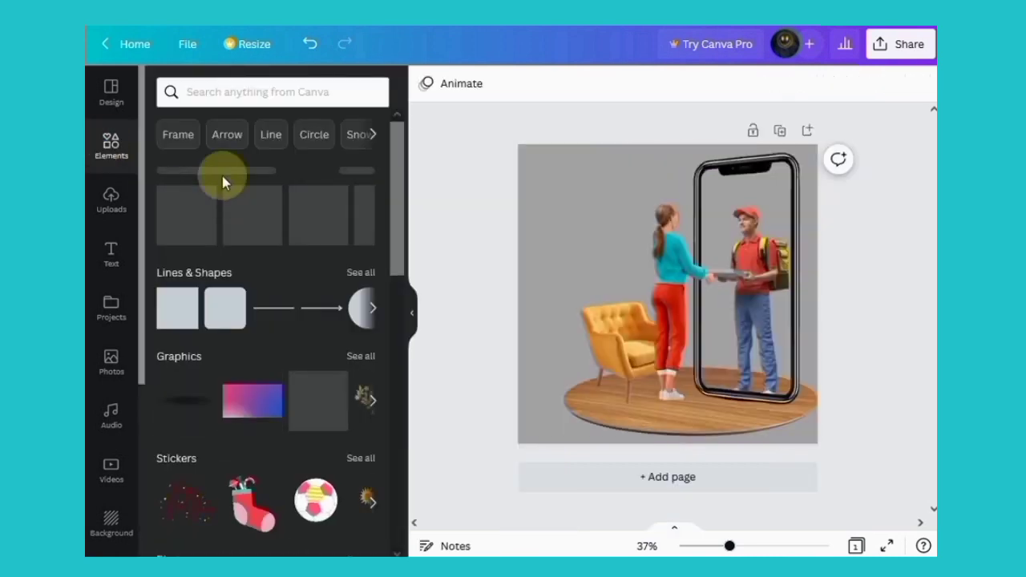
left_click(217, 93)
type("circle s")
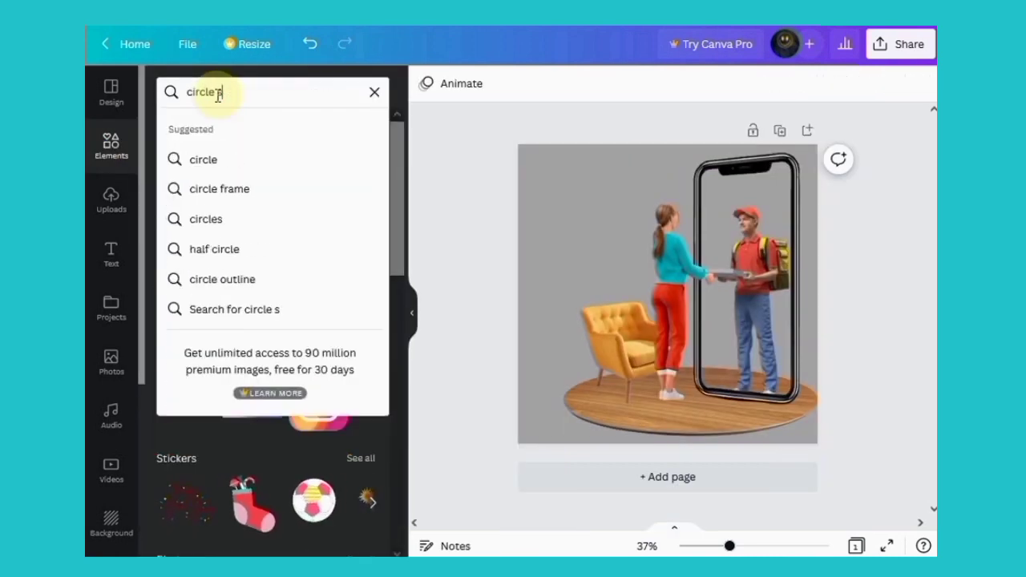
type("hadow")
key("Return")
scroll(203, 183, "down", 1)
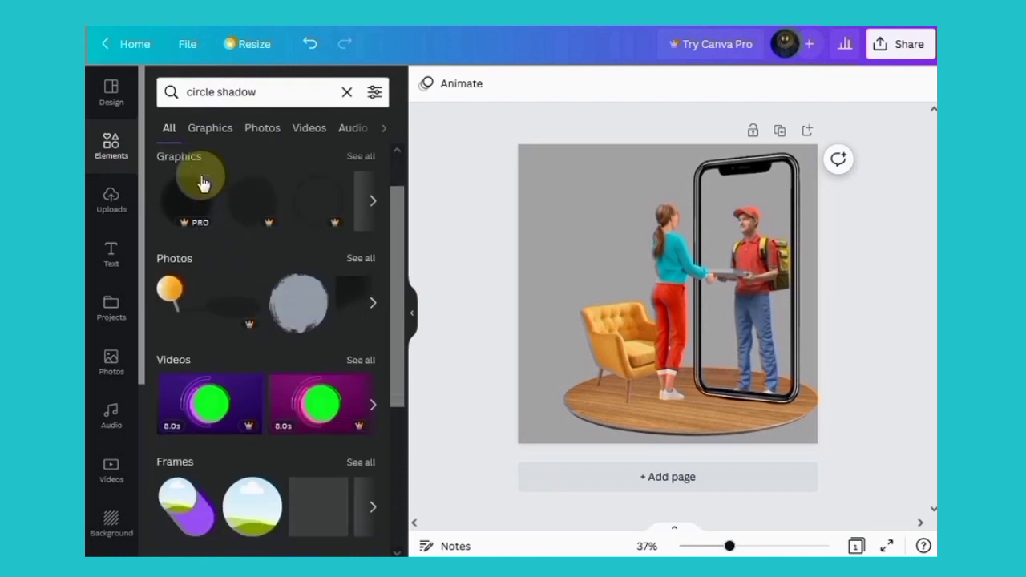
left_click(210, 130)
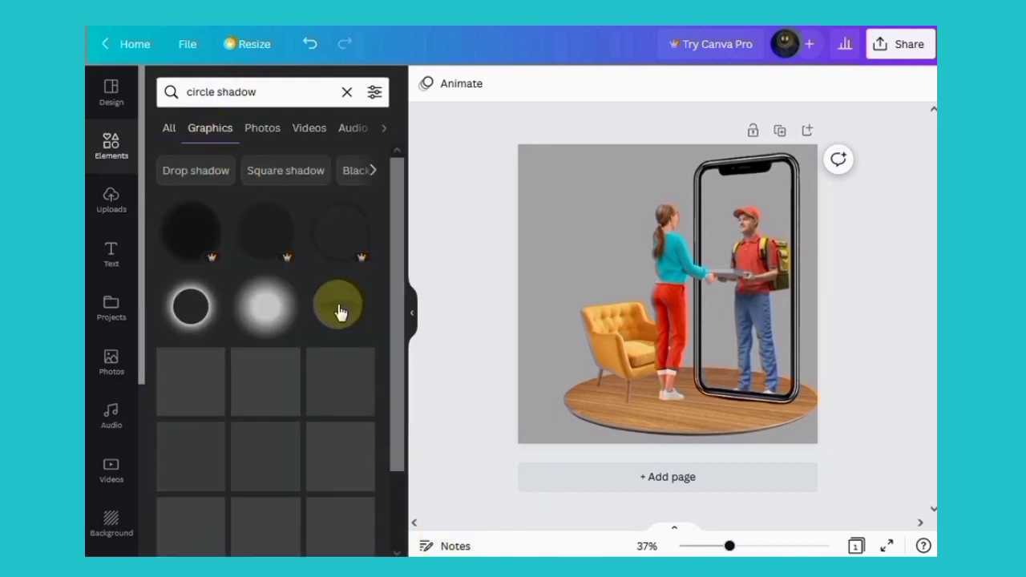
left_click(341, 310)
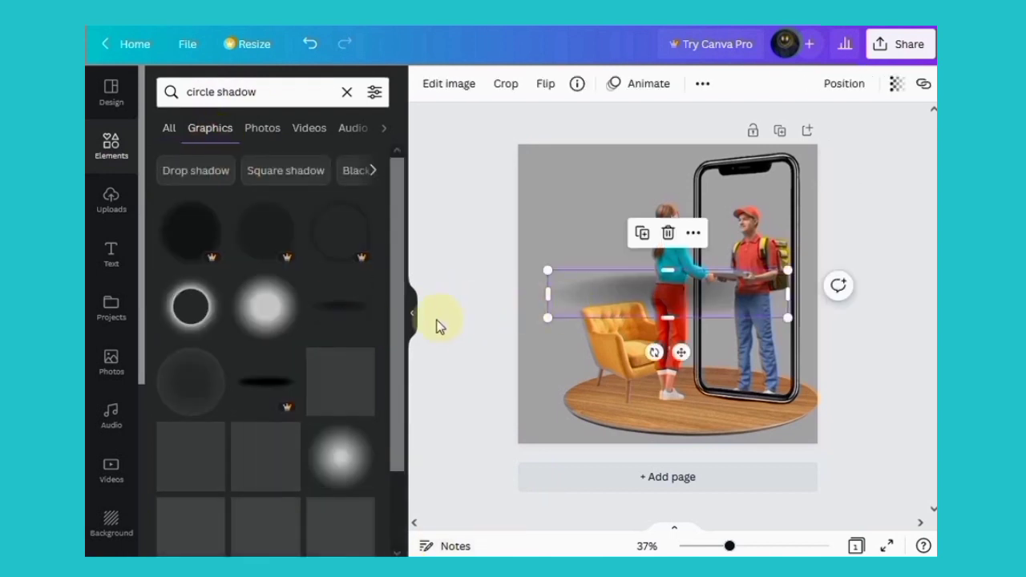
left_click(411, 321)
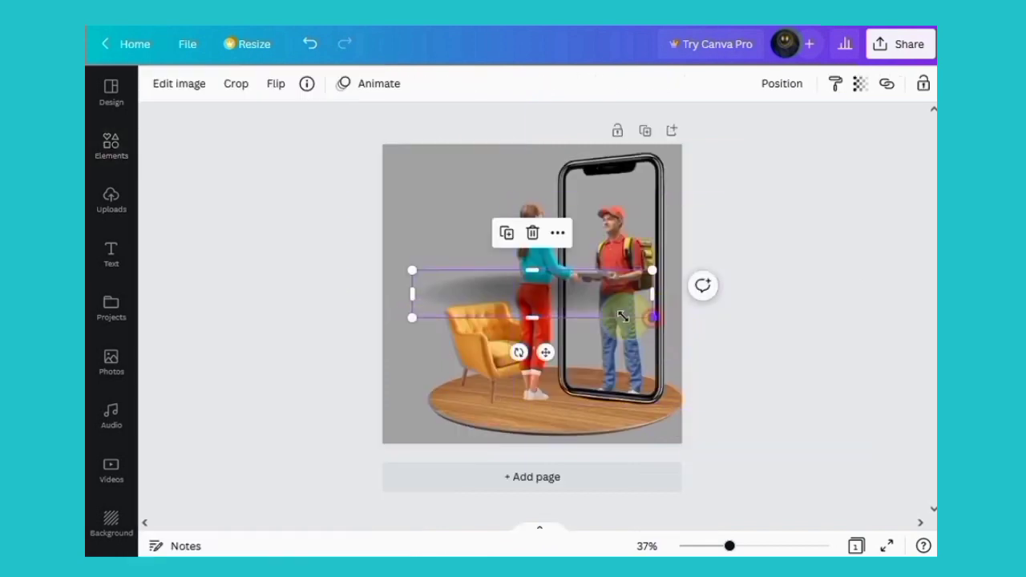
- Shrink the elliptical shadow and place it on the tabletop beneath the armchair
left_click_drag(652, 318, 495, 431)
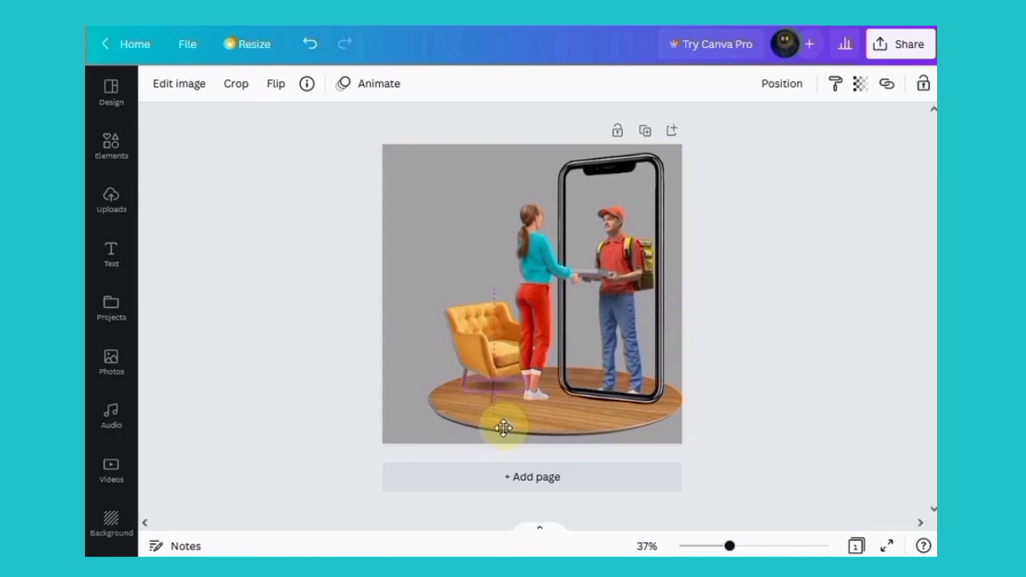
left_click_drag(499, 425, 498, 426)
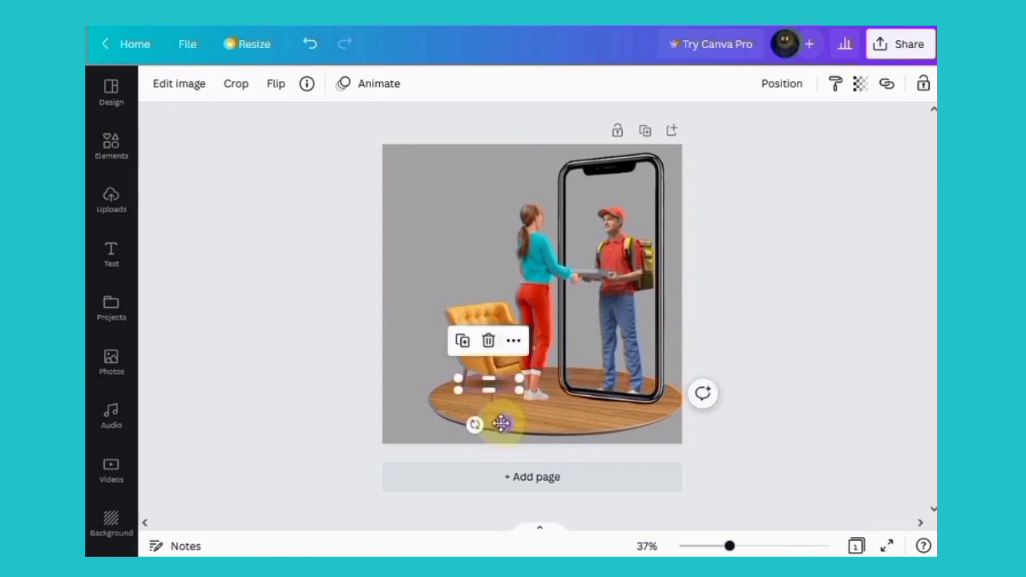
left_click(416, 277)
- Add the uploaded potted plant image, shrink it, and place it beside the armchair on the tabletop's left edge
left_click(112, 200)
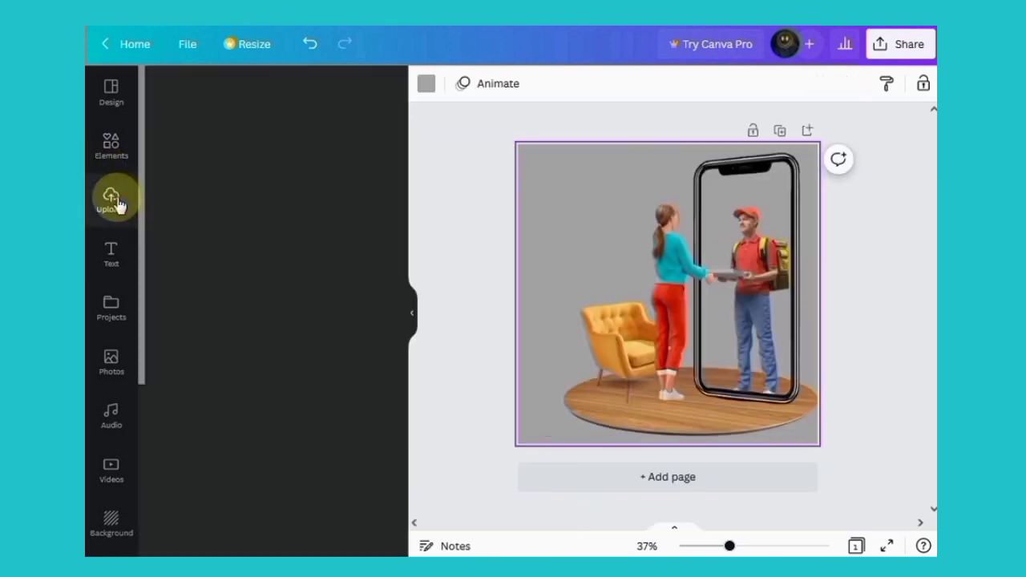
left_click(326, 268)
left_click(411, 313)
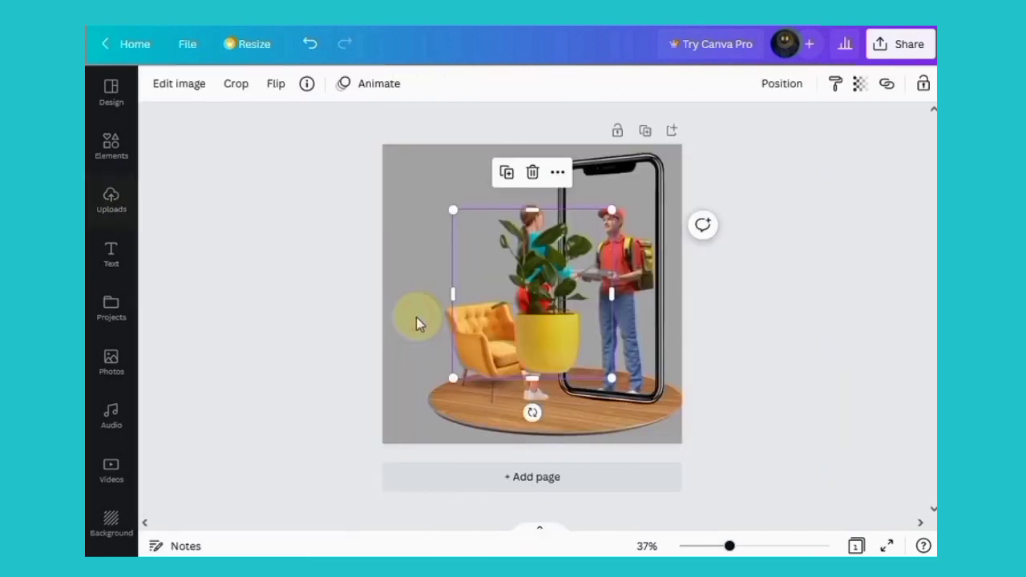
left_click_drag(612, 377, 532, 294)
left_click_drag(491, 267, 439, 380)
left_click_drag(399, 325, 389, 314)
left_click_drag(446, 392, 453, 397)
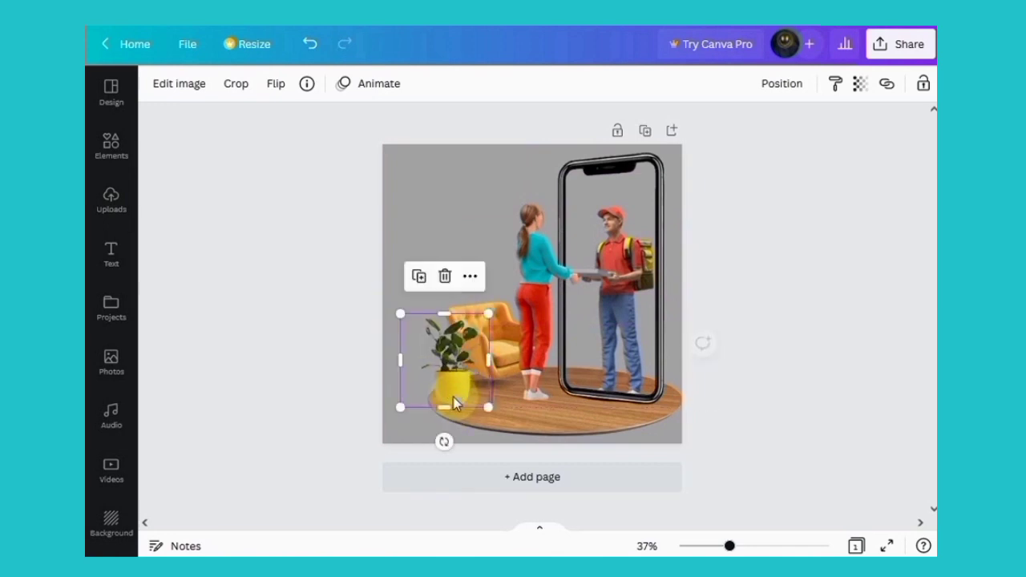
- Apply a Backdrop shadow to the potted plant with a horizontal angle of -27
left_click(165, 88)
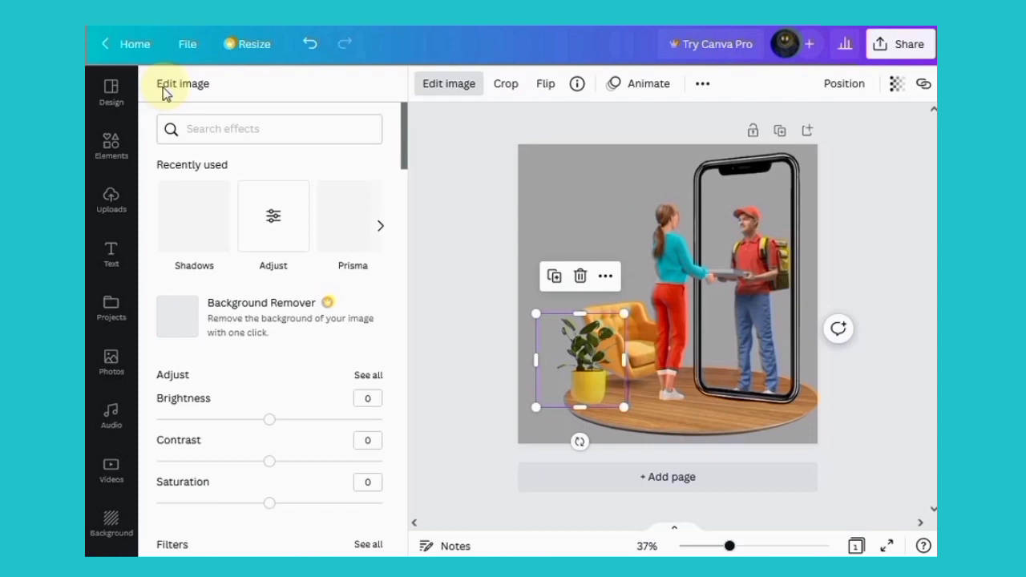
left_click(210, 210)
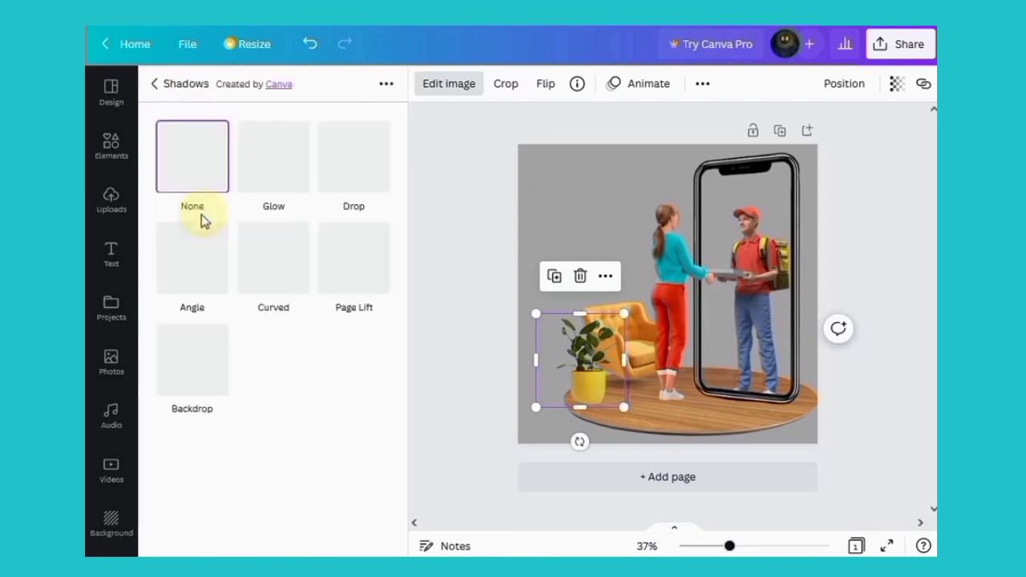
left_click(191, 399)
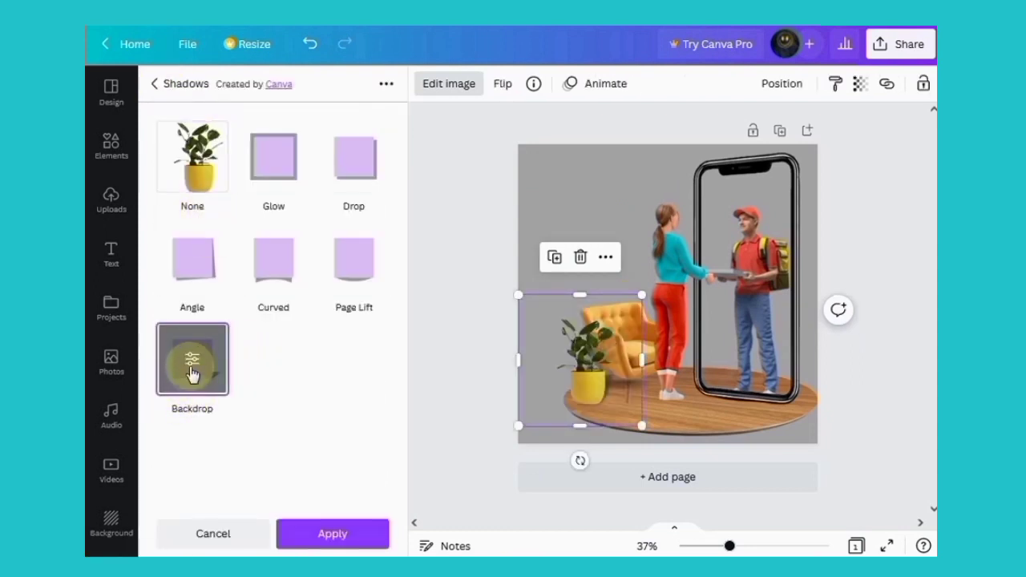
left_click(190, 364)
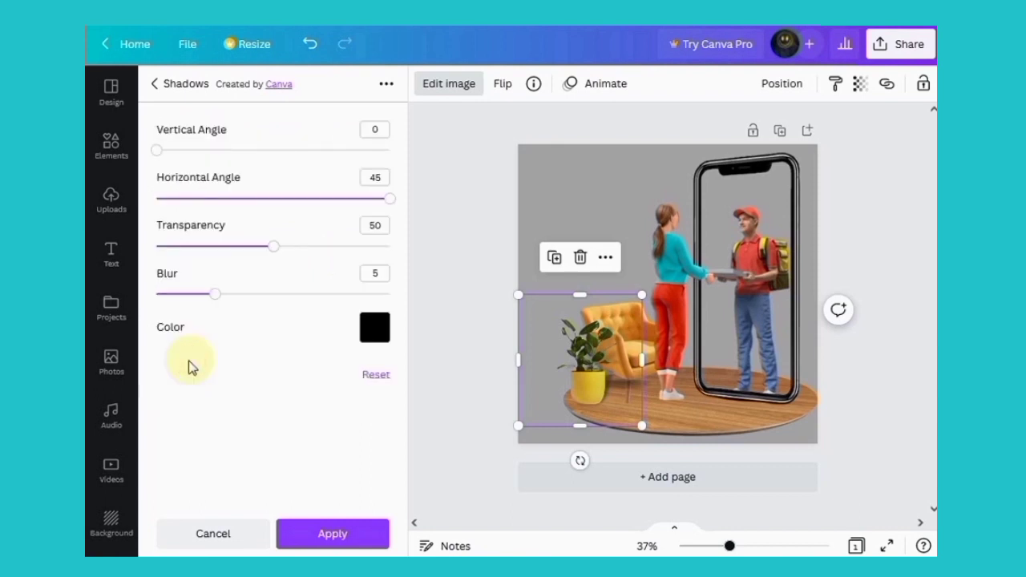
left_click_drag(372, 207, 208, 220)
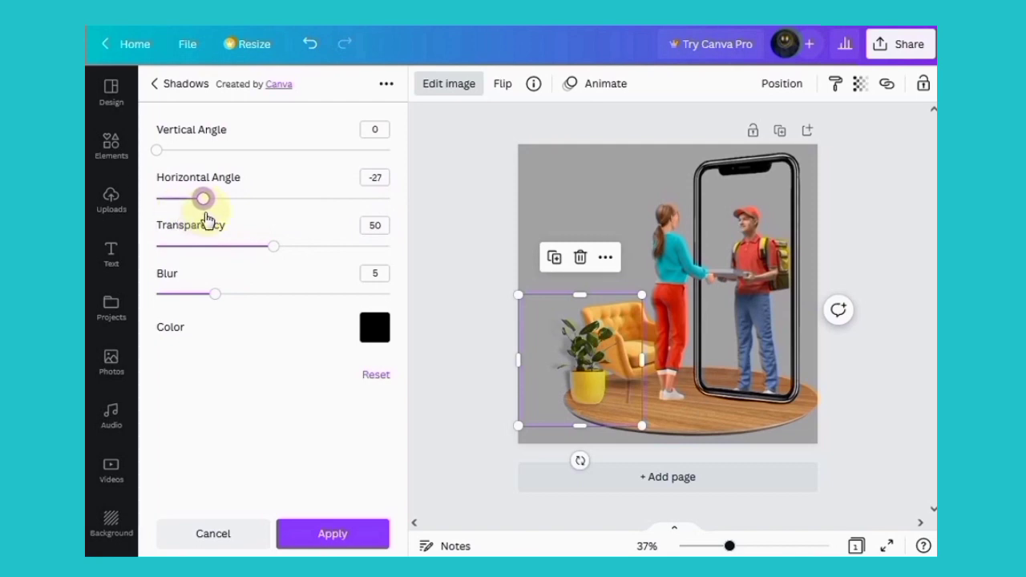
left_click(332, 537)
left_click(489, 369)
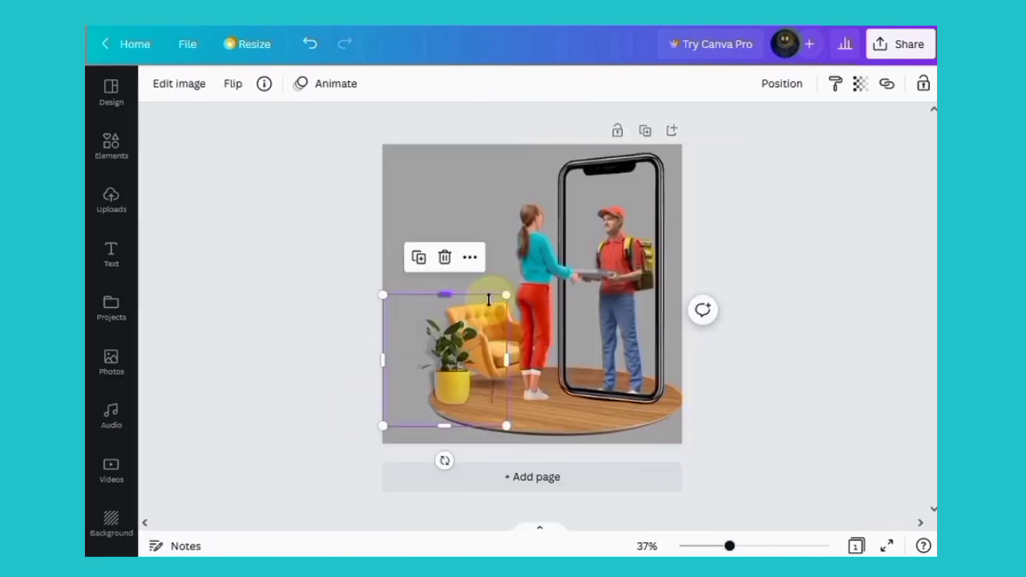
- Add a heading reading "FAST HOME DELIVERY" to the page and reduce its text to about size 70.2
left_click(112, 264)
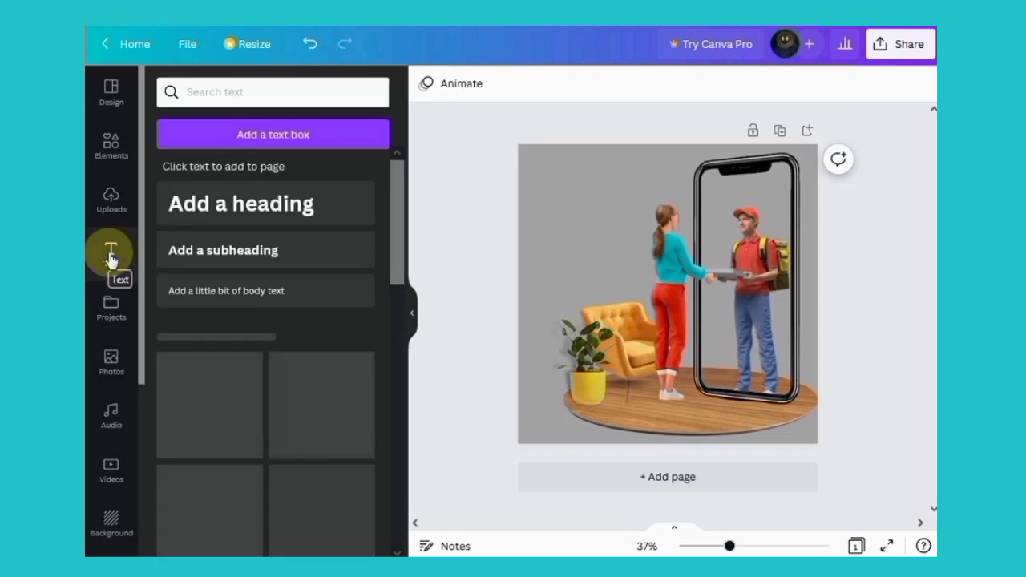
left_click(240, 205)
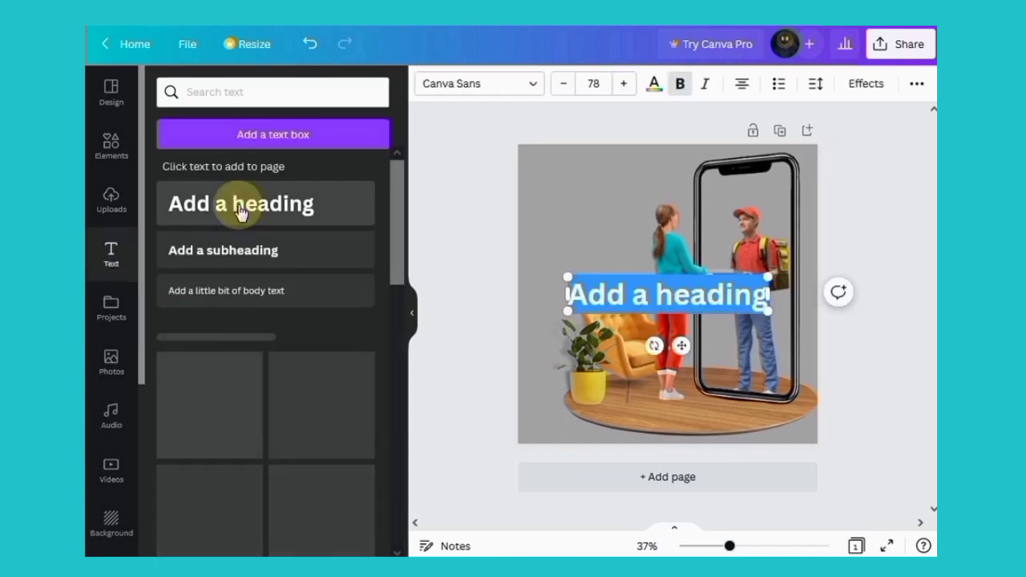
type("FAST HOME DELIVERY")
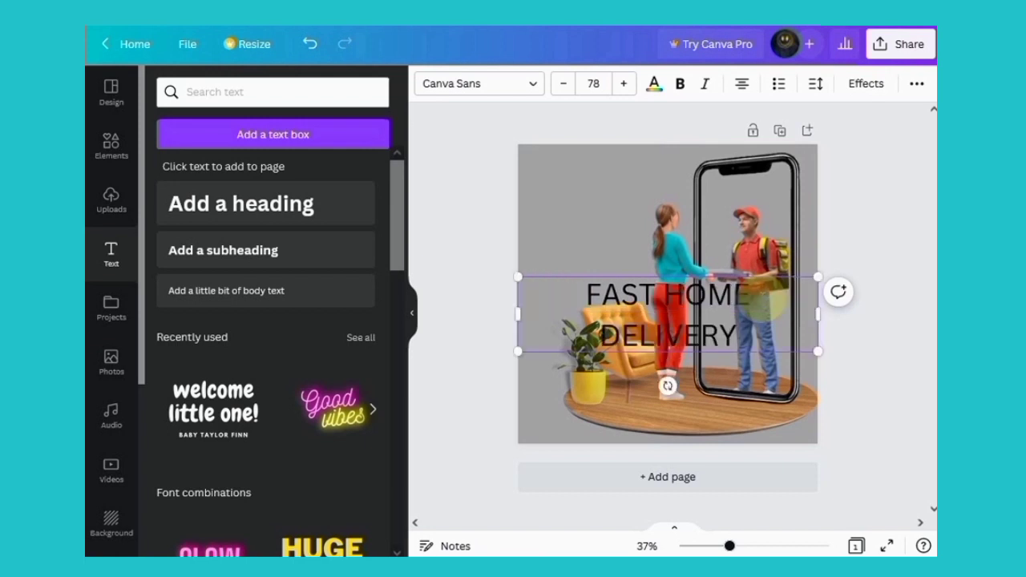
left_click_drag(817, 352, 787, 344)
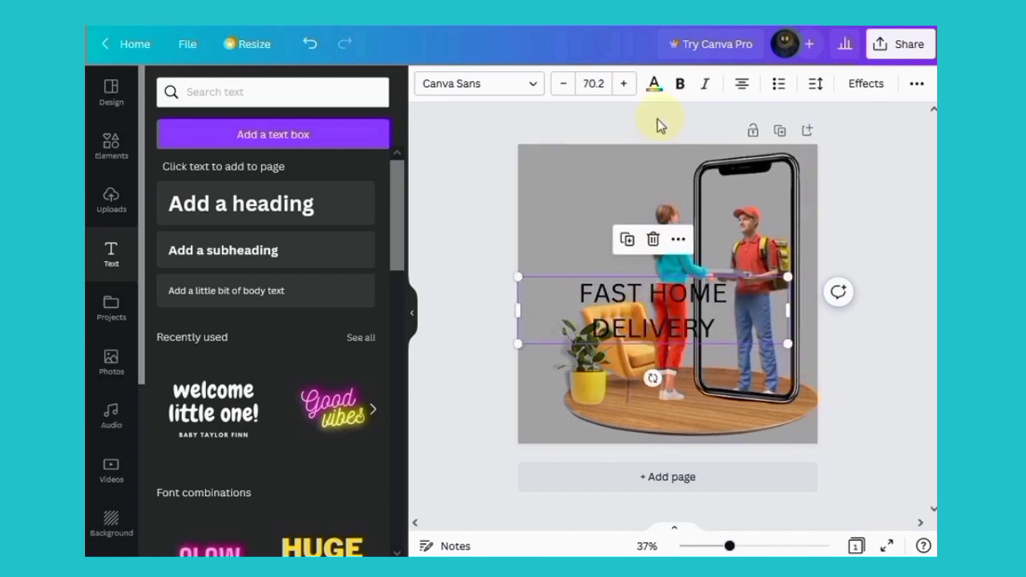
- Make the "FAST HOME DELIVERY" heading bold and colour it bright red from the default colors
left_click(680, 87)
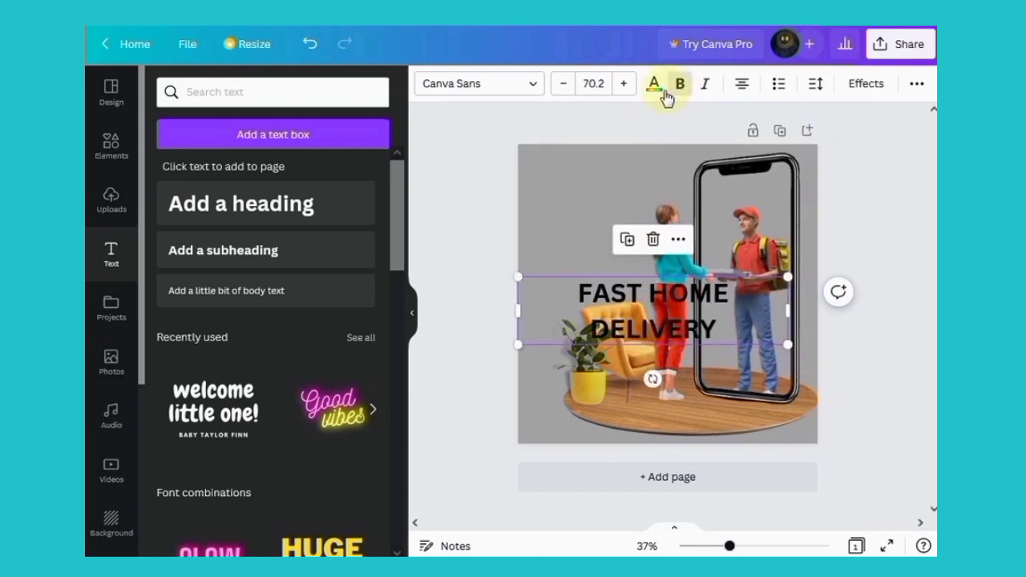
left_click(652, 86)
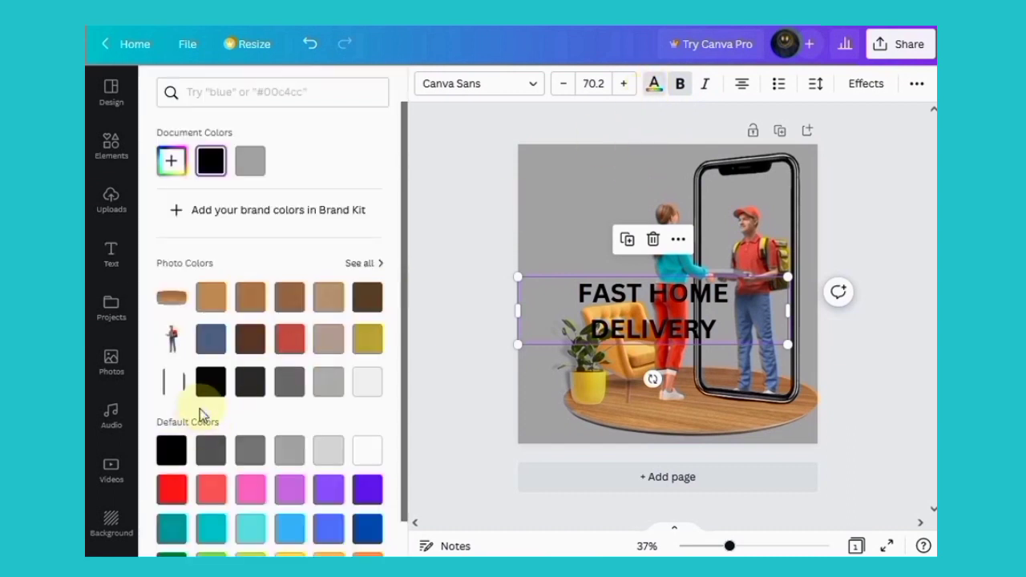
left_click(172, 490)
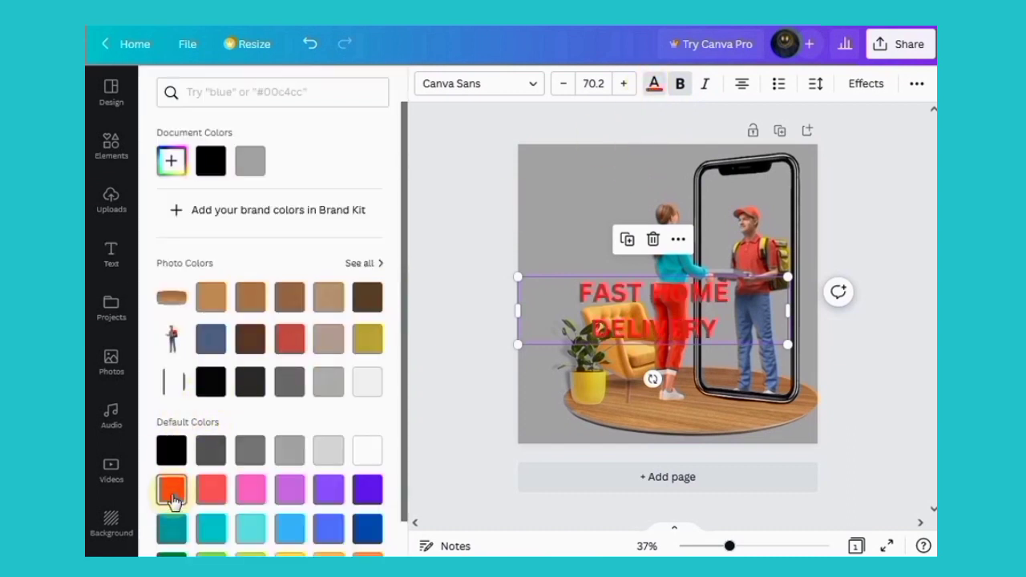
- Shrink the red heading to about size 43.8 and move it to the empty area at the page's upper left
left_click(112, 254)
left_click_drag(788, 345, 694, 297)
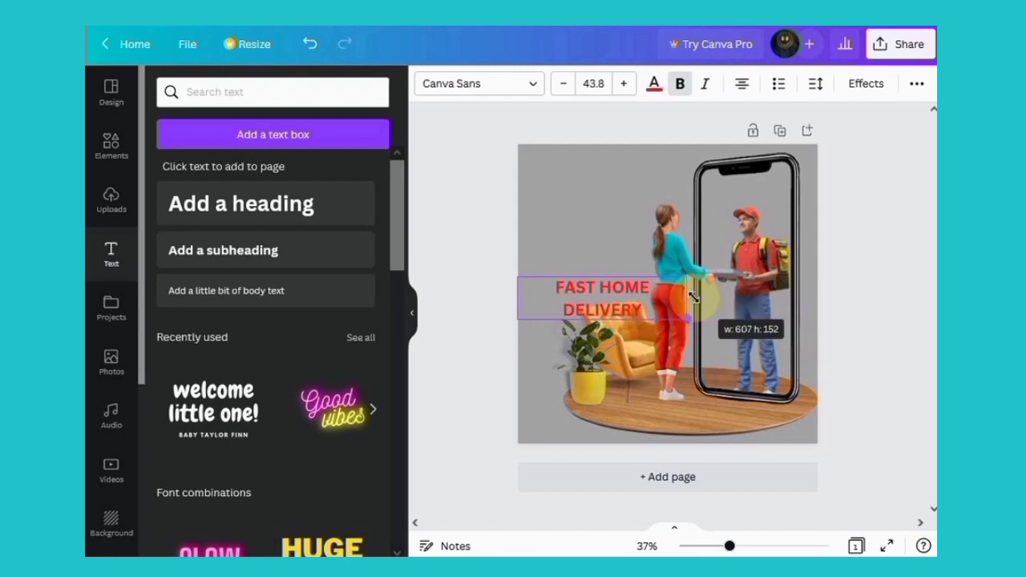
left_click_drag(588, 350, 599, 249)
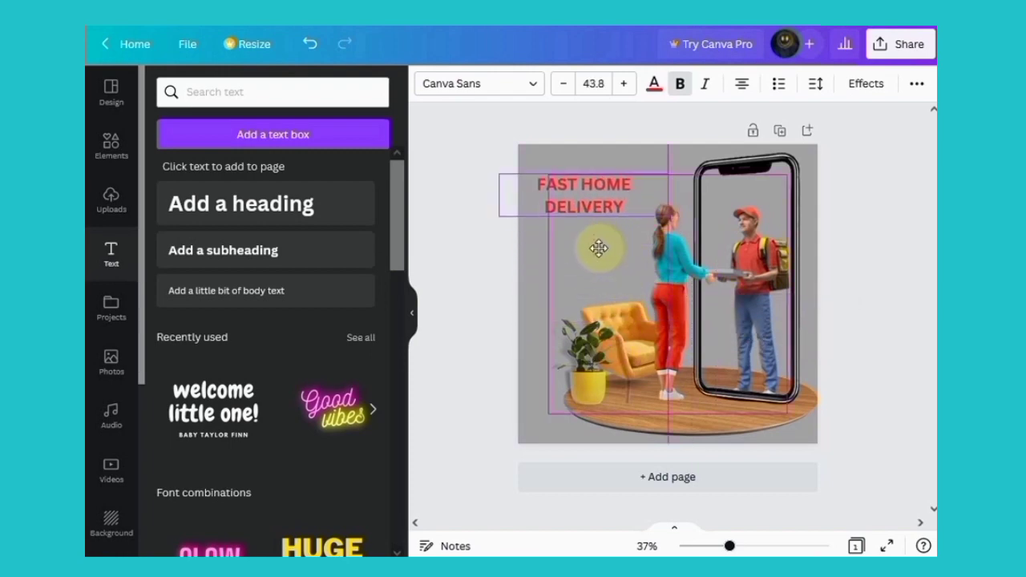
- Set the heading's font to Antonio Bold and narrow its text box so it wraps onto two lines
left_click(529, 83)
left_click(209, 254)
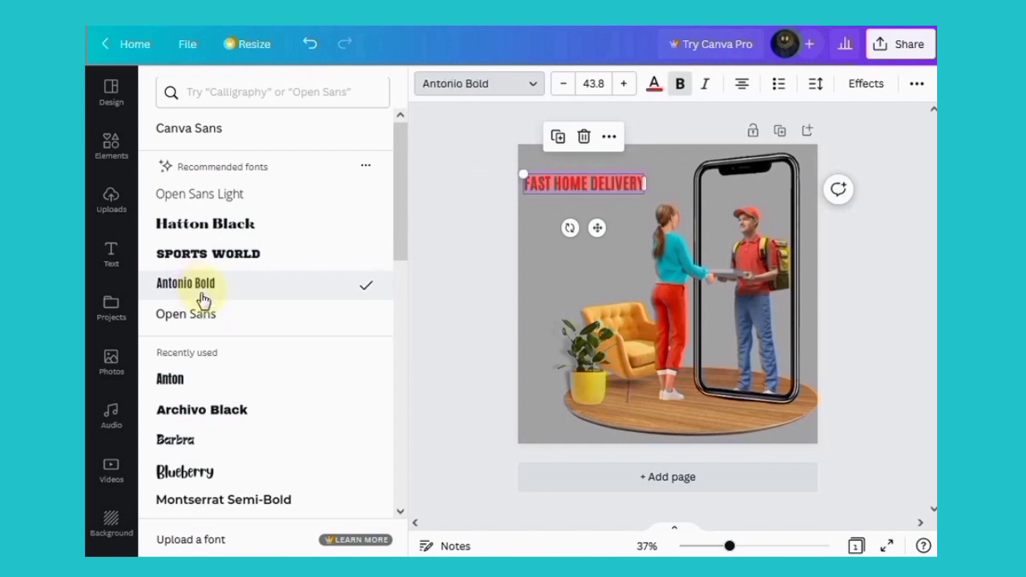
left_click_drag(645, 184, 616, 183)
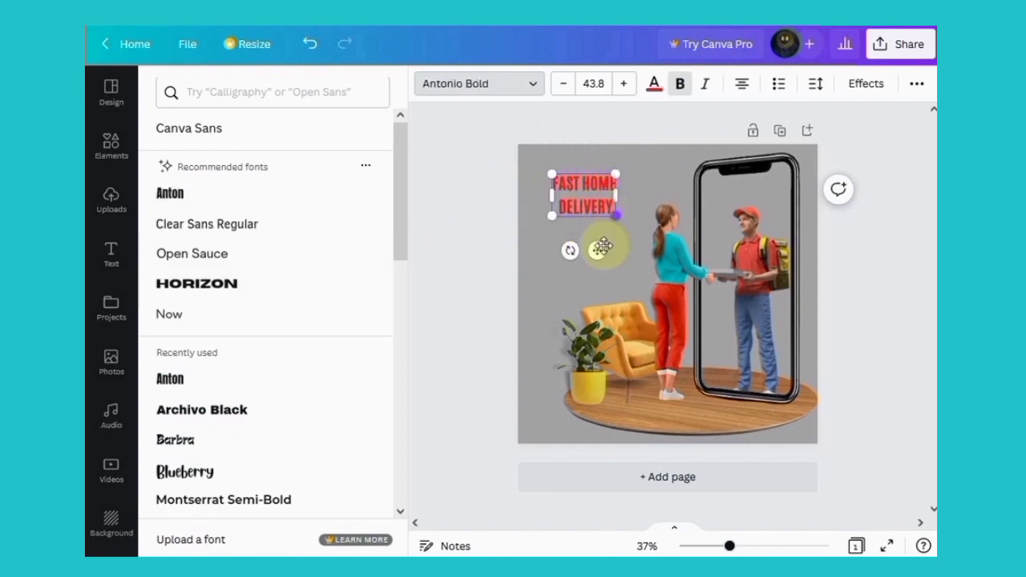
- Enlarge the two-line heading to about size 67.7 and position it in the page's upper-left corner
left_click_drag(619, 226, 665, 244)
left_click_drag(605, 205, 591, 195)
left_click_drag(650, 237, 639, 230)
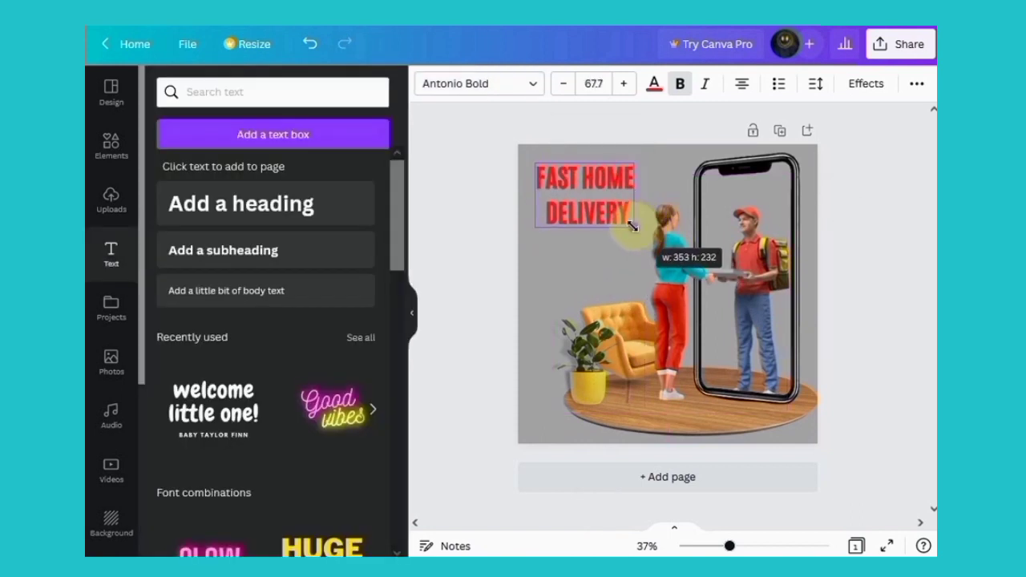
left_click(633, 256)
- Add a subheading reading "Stay Home We Deliver" and move it below the red heading
left_click(291, 253)
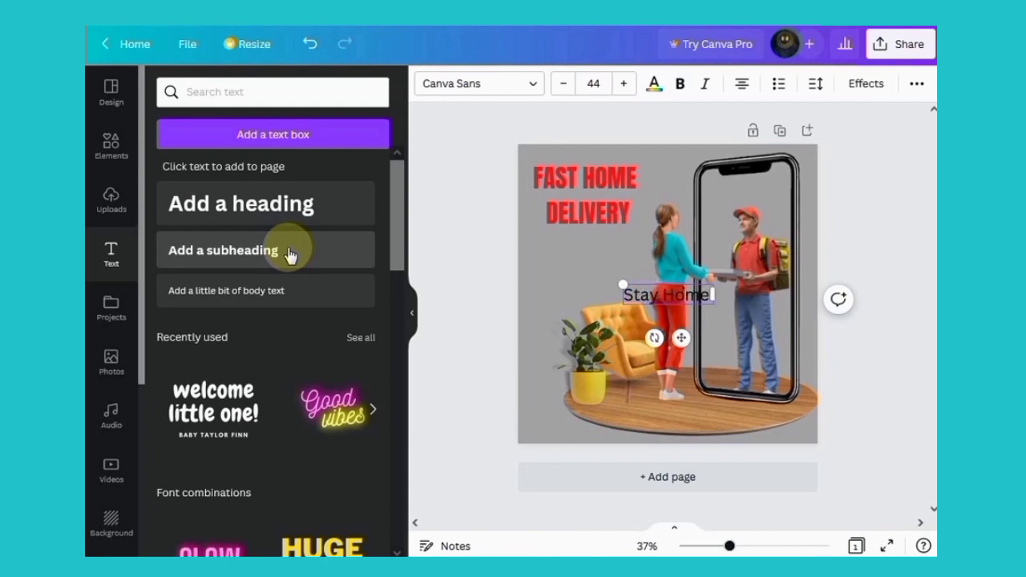
type("Stay Home We Deliver")
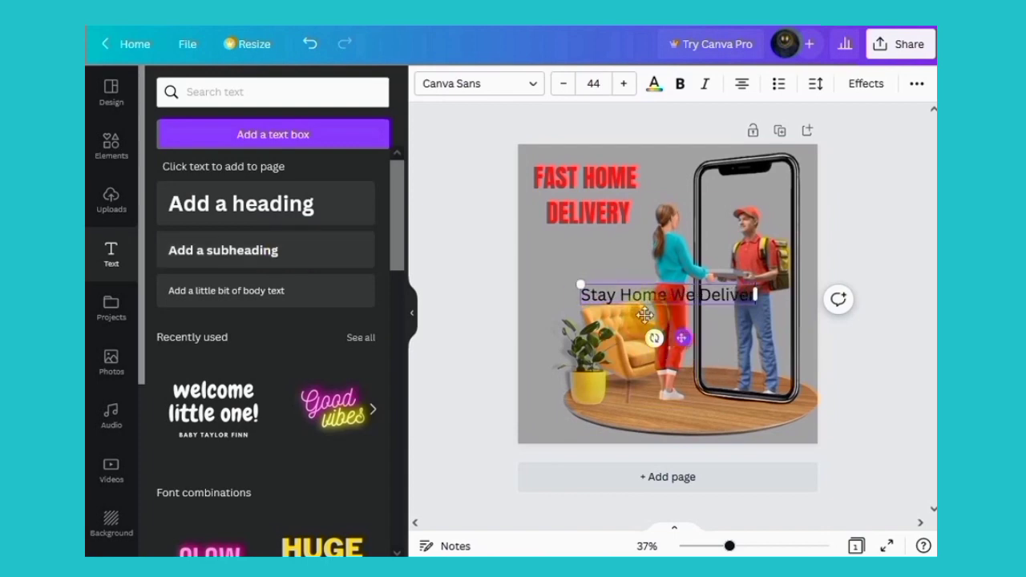
left_click_drag(645, 315, 581, 280)
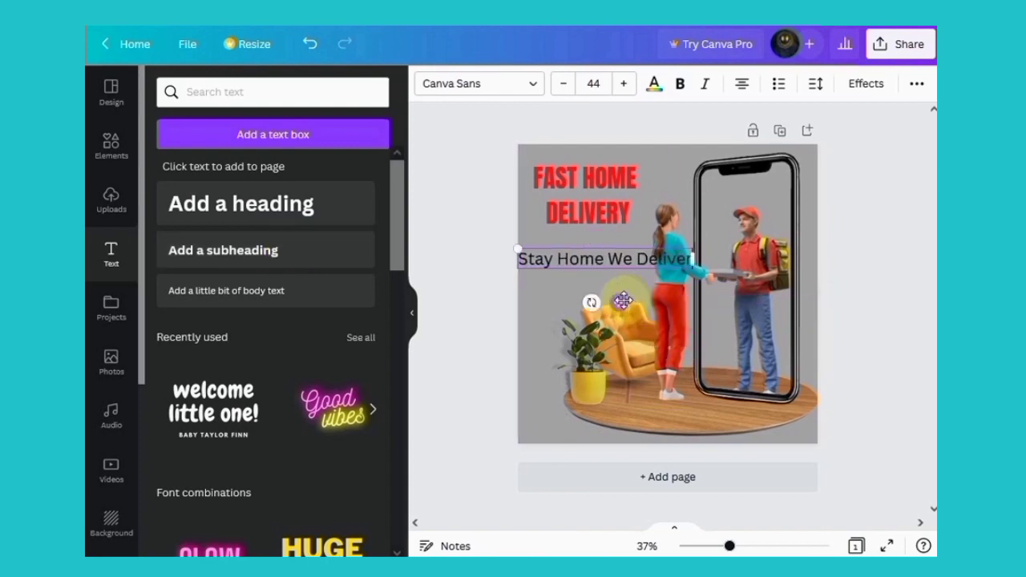
- Reduce the "Stay Home We Deliver" text to size 23 and place it directly beneath the heading
left_click(563, 83)
left_click(563, 84)
left_click(564, 83)
left_click(563, 83)
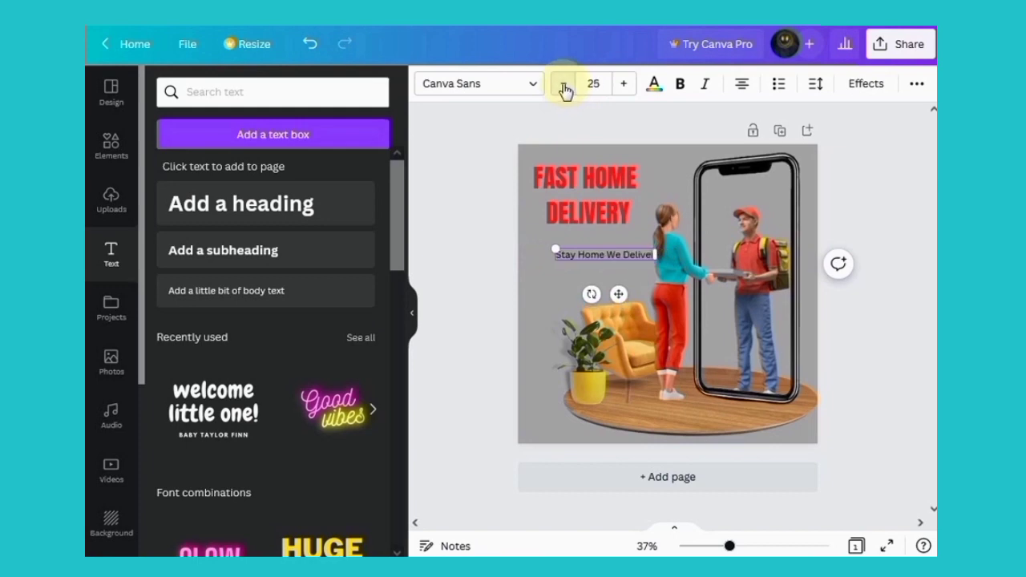
left_click_drag(618, 293, 608, 281)
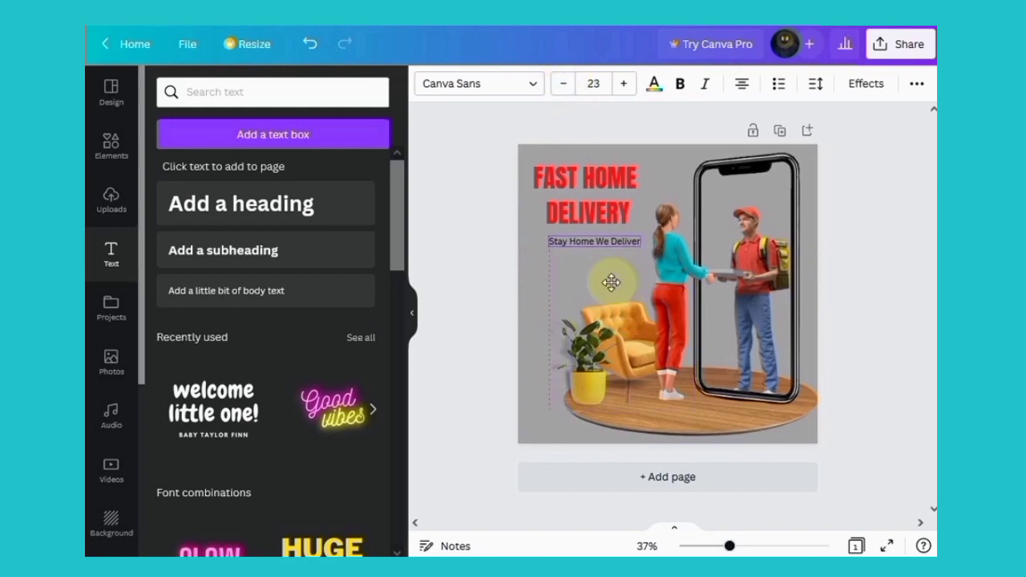
- Left-align the two lines of the "FAST HOME DELIVERY" heading
left_click(590, 183)
left_click(741, 83)
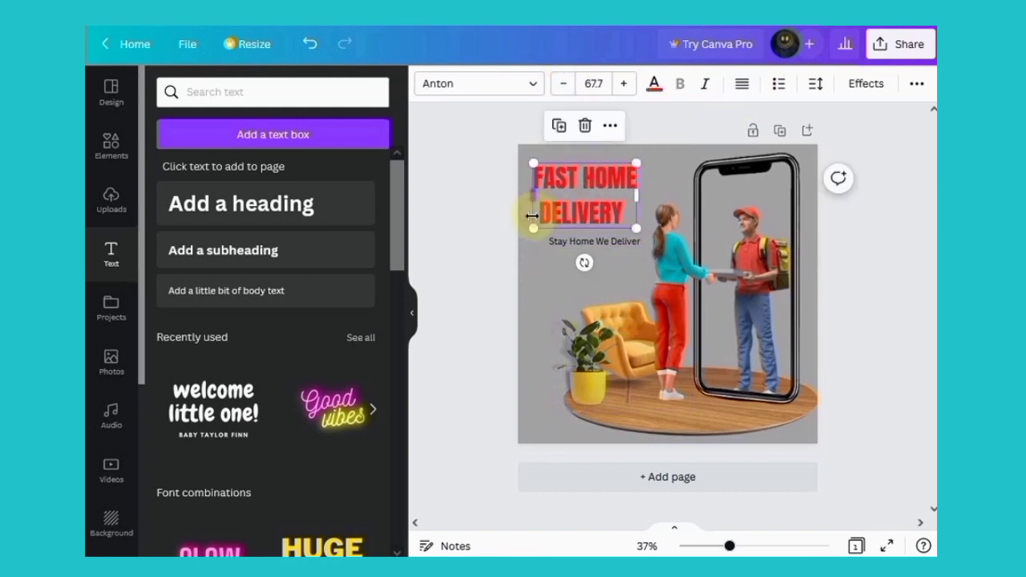
left_click(543, 311)
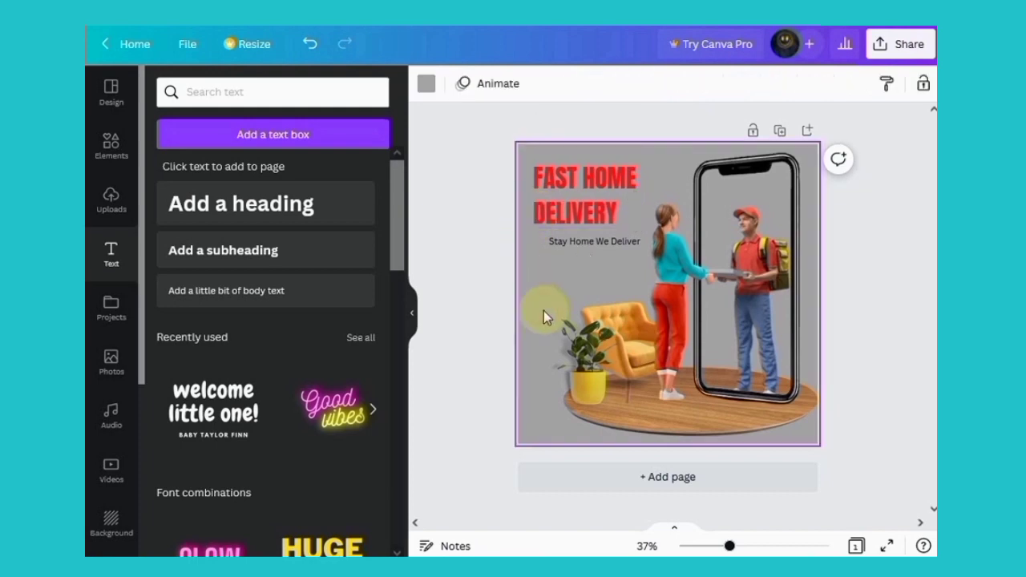
- Reduce the "Stay Home We Deliver" text to size 21 and line it up with the heading's left edge
left_click(587, 243)
left_click_drag(612, 281, 598, 276)
left_click(565, 84)
left_click(565, 83)
left_click(565, 83)
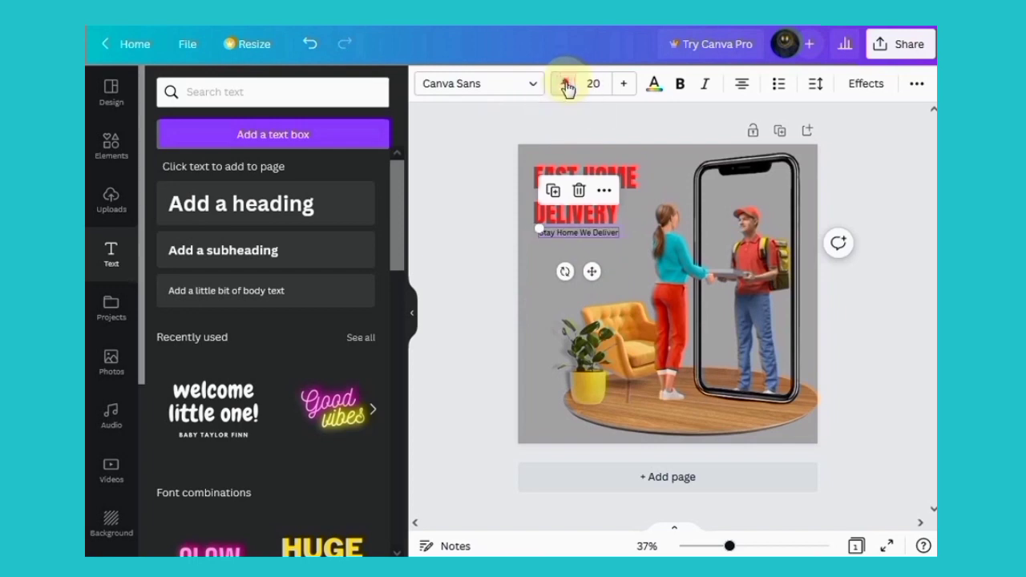
left_click(546, 320)
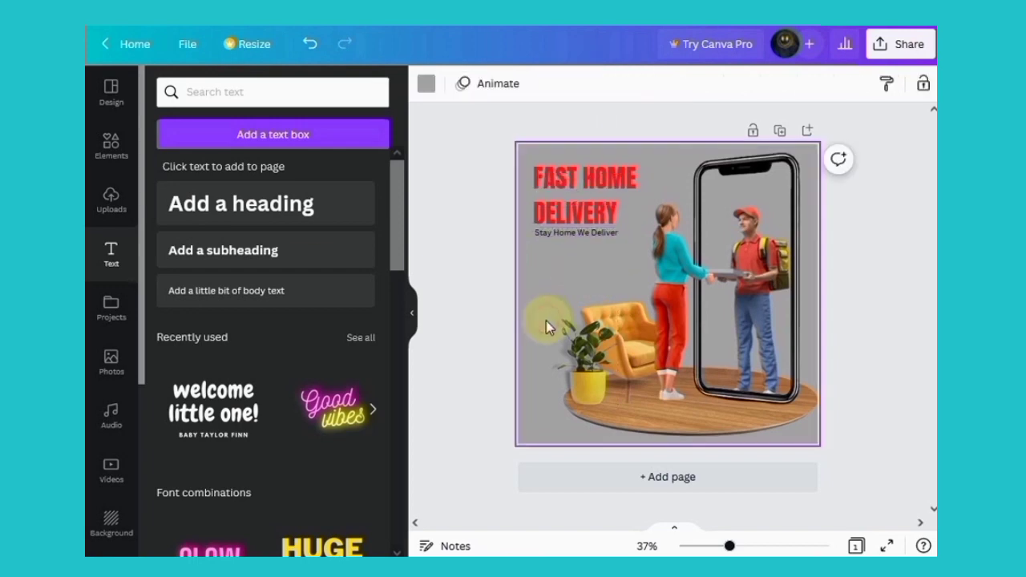
- Add another heading to the page reading "45% OFF"
left_click(304, 224)
type("45%")
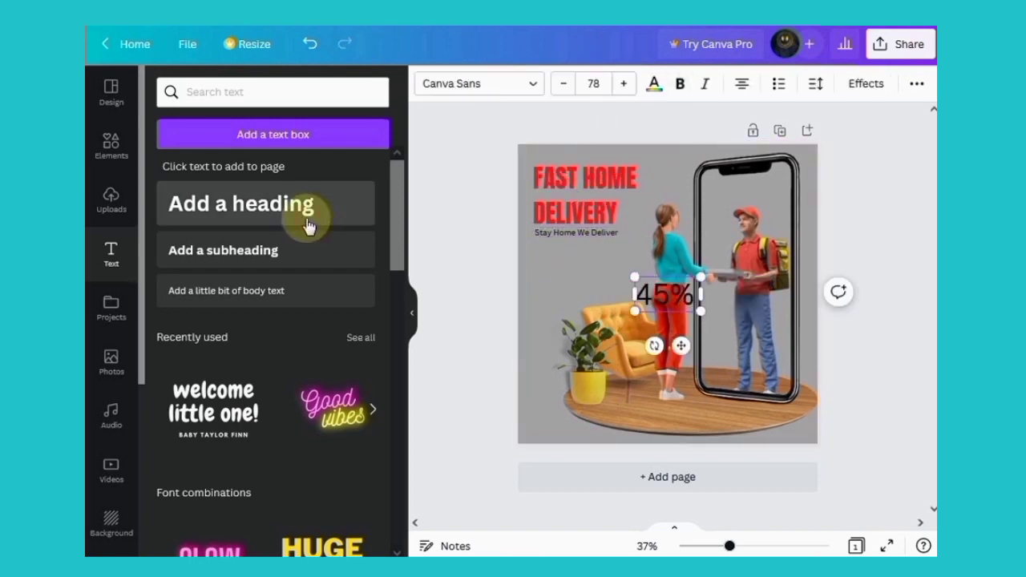
type(" OFF")
left_click(560, 290)
left_click(412, 313)
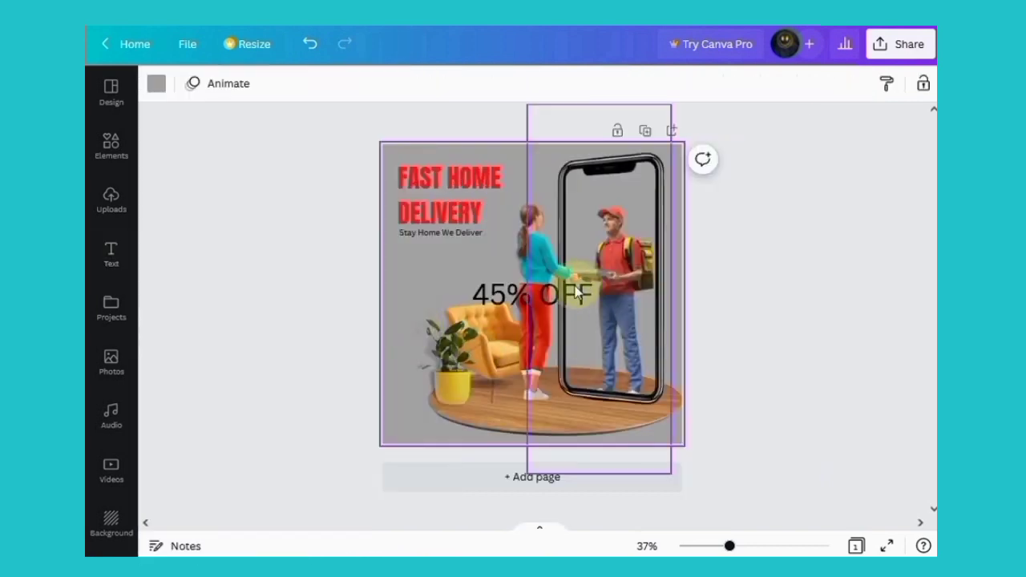
- Make "45% OFF" bold, shrink it to about size 44.4, and place it left-aligned below the "Stay Home We Deliver" line
left_click(587, 307)
left_click_drag(590, 308, 448, 305)
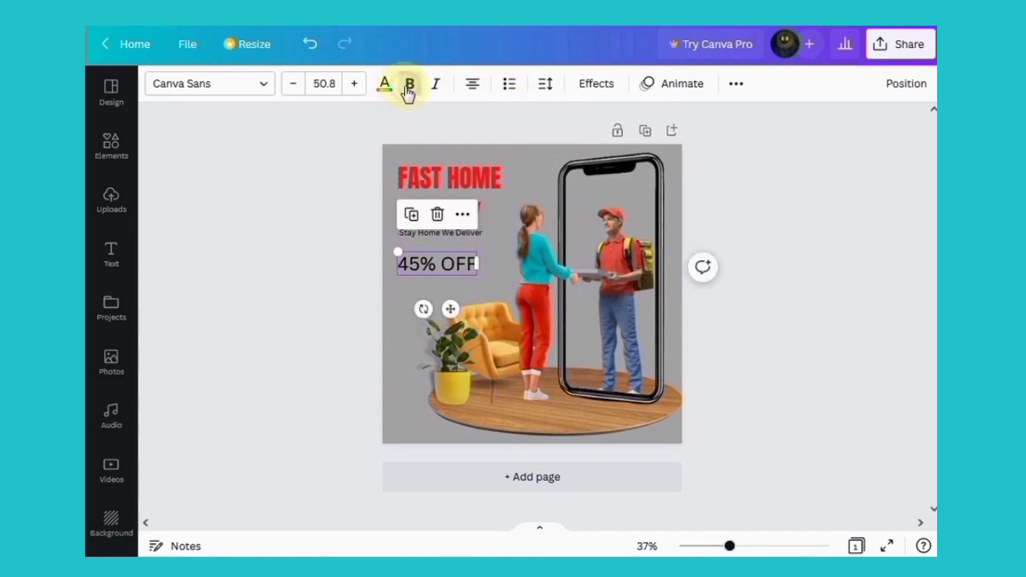
left_click(409, 90)
left_click_drag(398, 252, 407, 255)
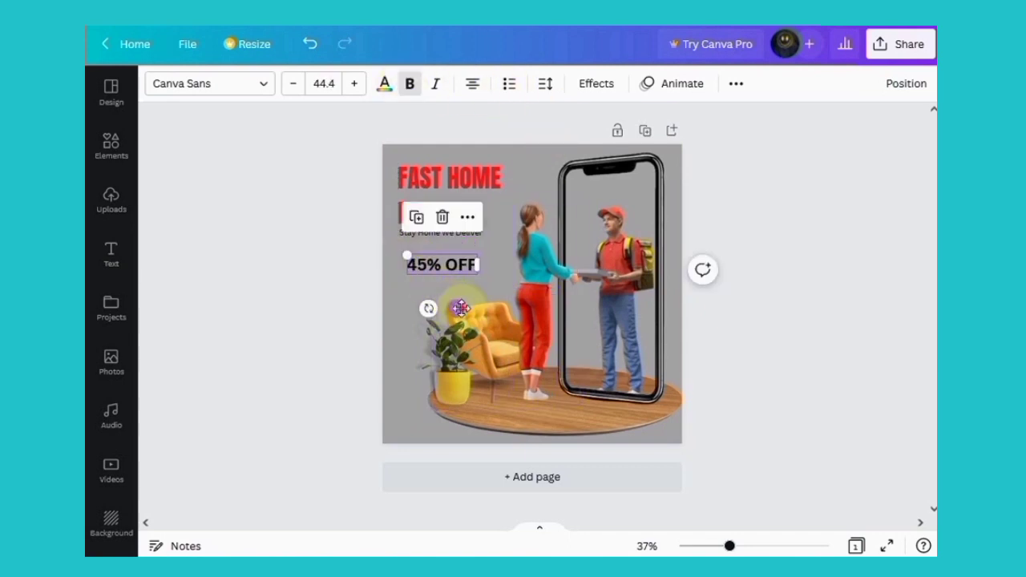
left_click_drag(459, 308, 456, 311)
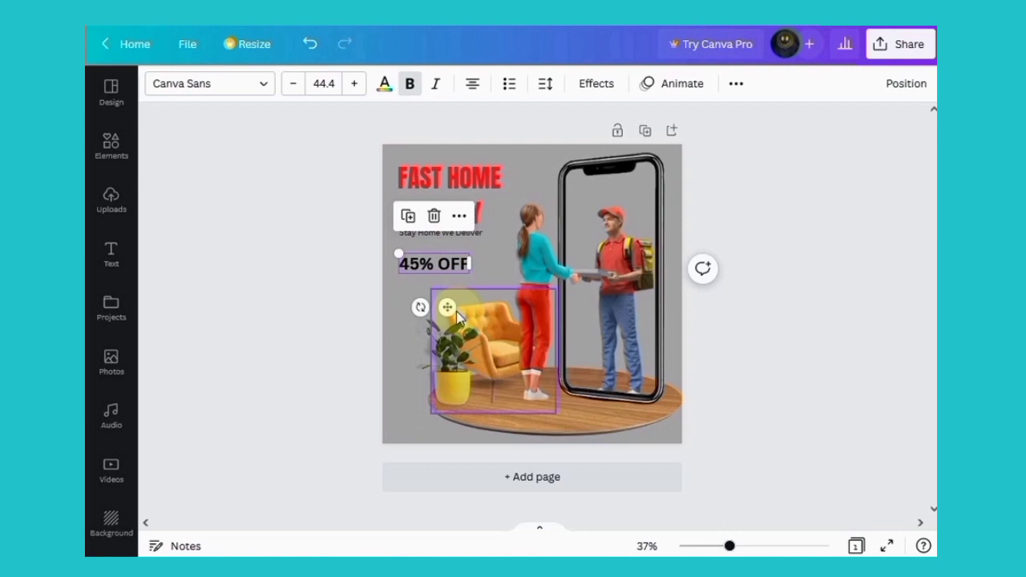
- Duplicate the "Stay Home We Deliver" text, change the copy to "IN FIRST DELIVERY", and place it directly beneath "45% OFF"
left_click(441, 234)
left_click_drag(455, 272, 454, 319)
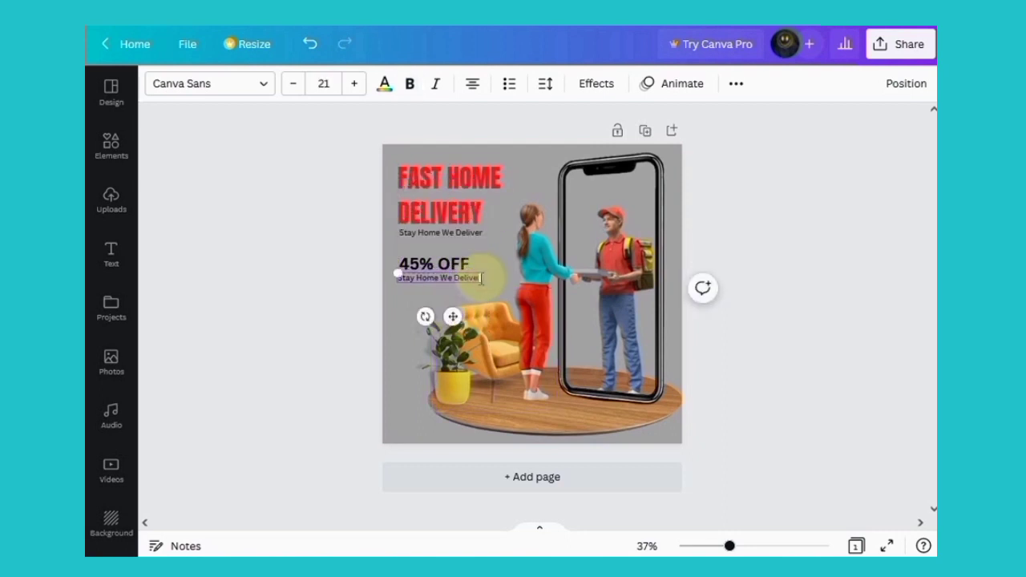
type("ON FIRST DELIVERY")
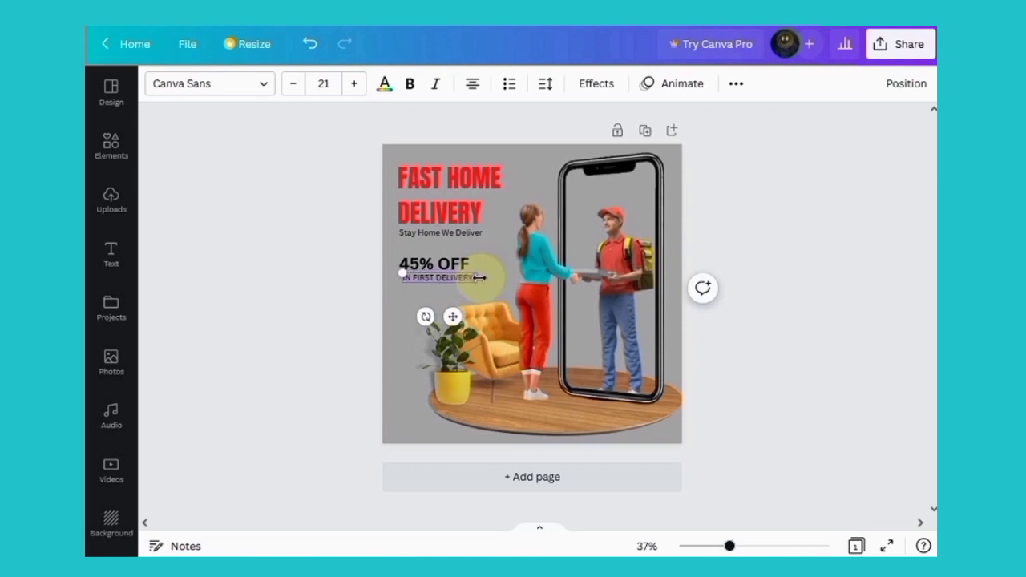
mouse_move(453, 316)
left_mouse_down()
mouse_move(453, 303)
mouse_move(448, 321)
left_mouse_up()
left_click(397, 242)
- Add a square shape from Lines & Shapes and fill it with the dark green default color
left_click(111, 145)
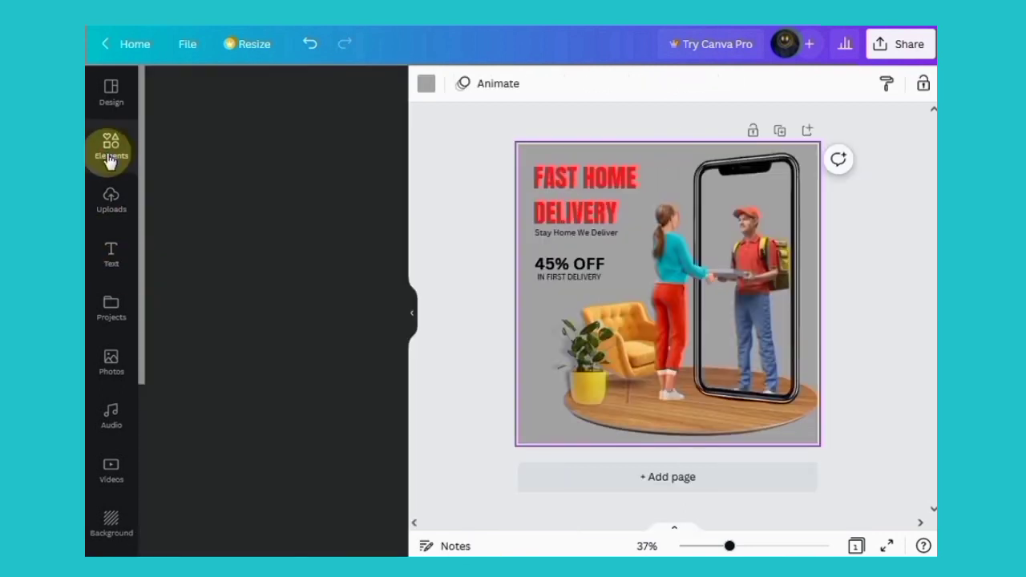
left_click(346, 92)
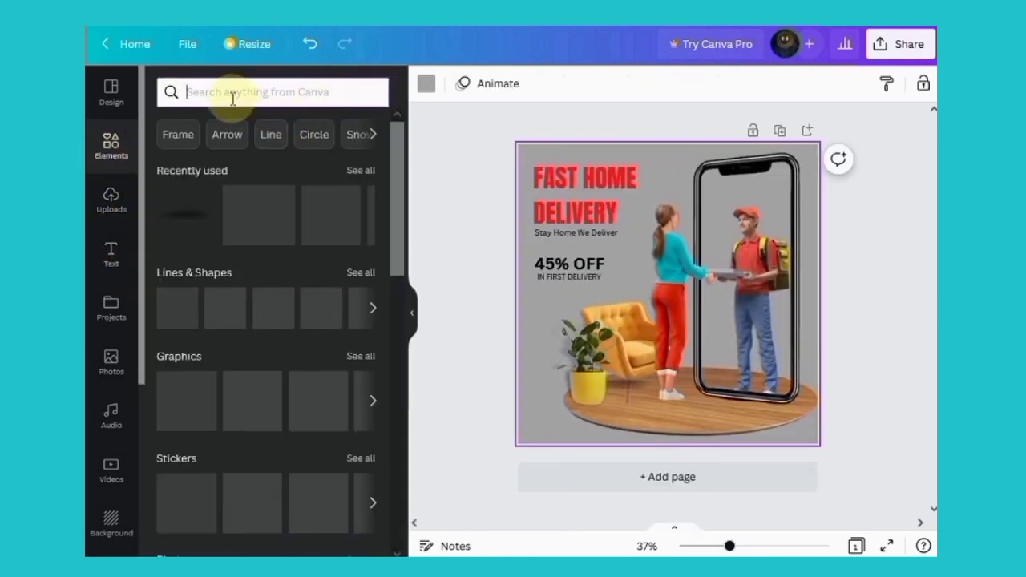
left_click(178, 308)
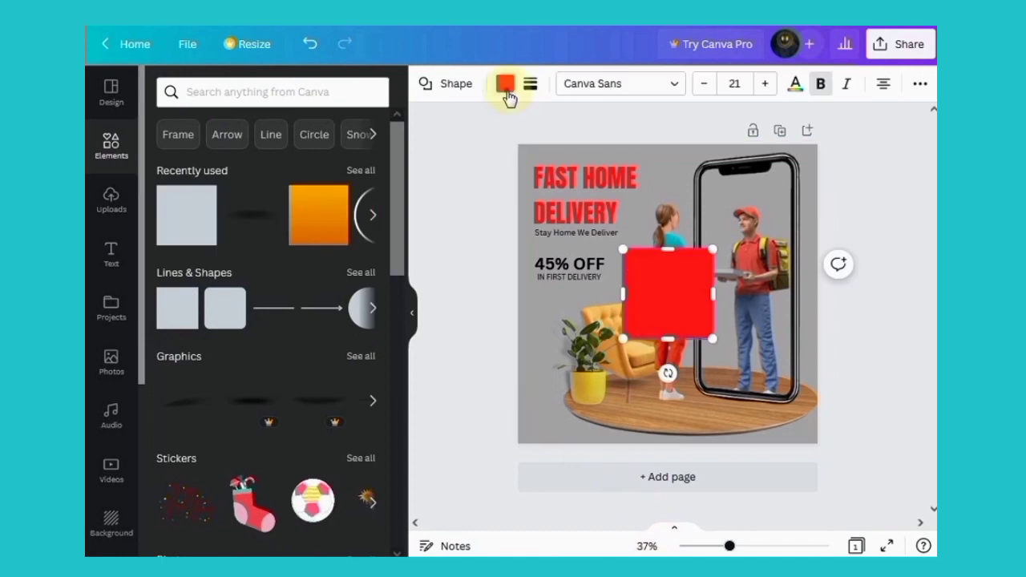
left_click(505, 84)
scroll(171, 543, "down", 1)
left_click(171, 527)
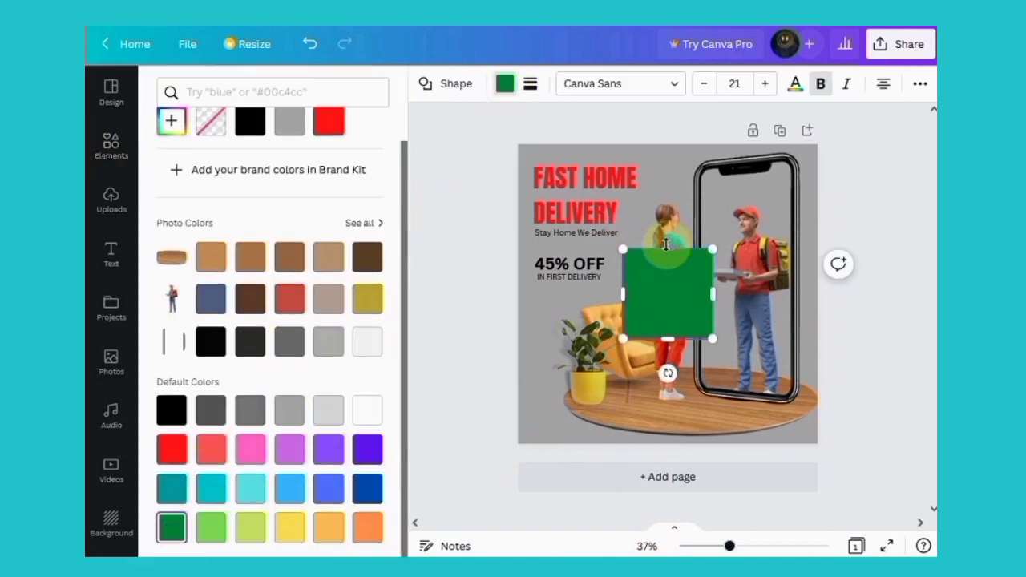
- Shrink the green square into a small, thin horizontal bar and place it in the page's lower-left corner
left_click_drag(665, 245, 587, 423)
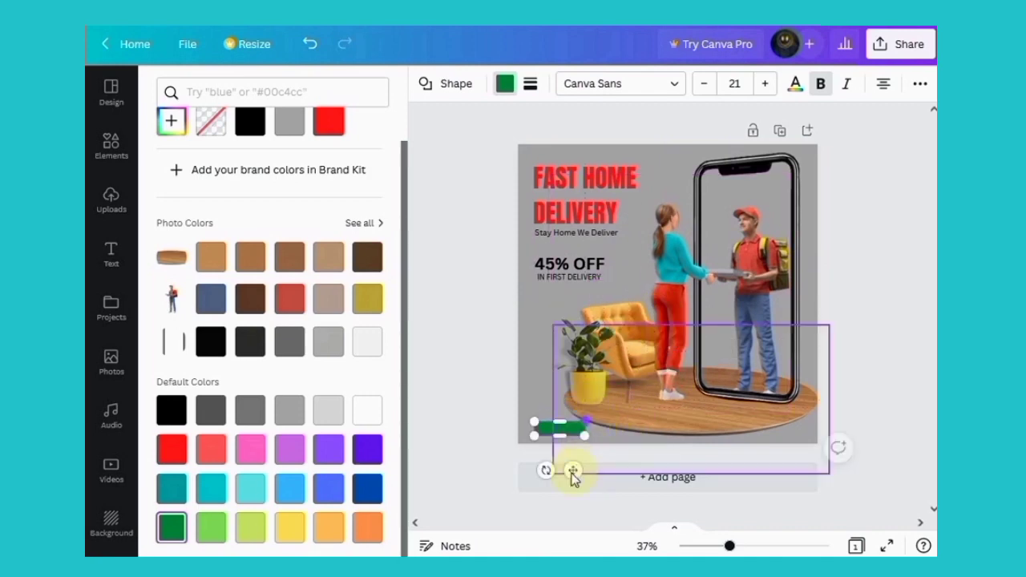
left_click_drag(572, 474, 565, 469)
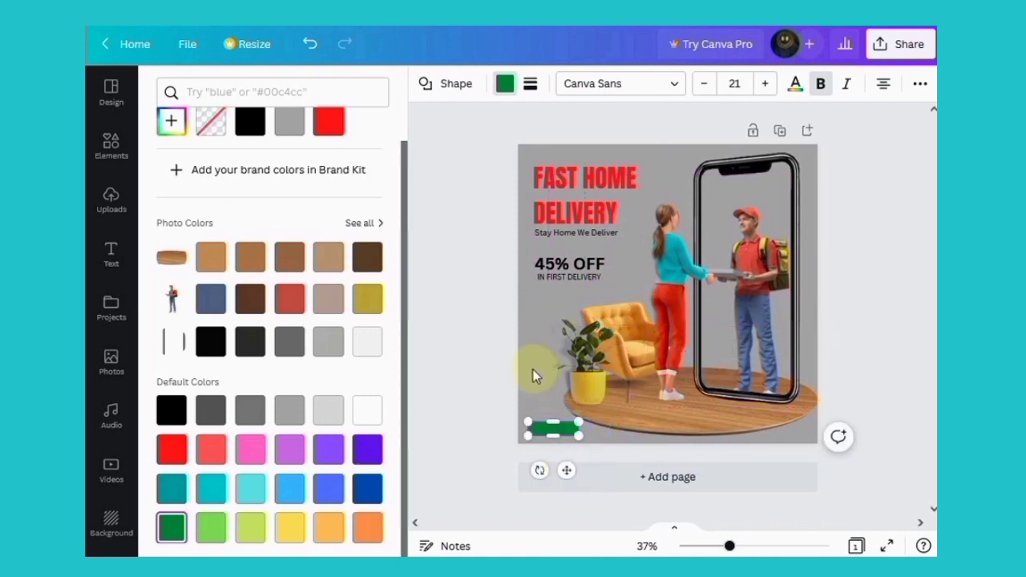
key("Escape")
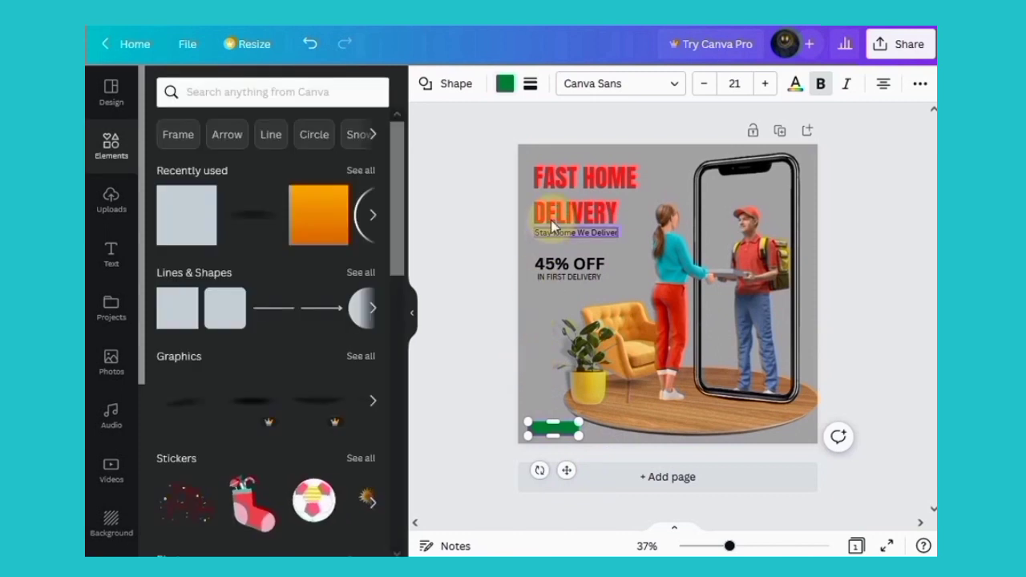
- Duplicate the "45% OFF" text, place the copy over the green bar, and color it white
left_click(565, 263)
left_click(542, 219)
left_click_drag(560, 309, 570, 468)
left_click(653, 85)
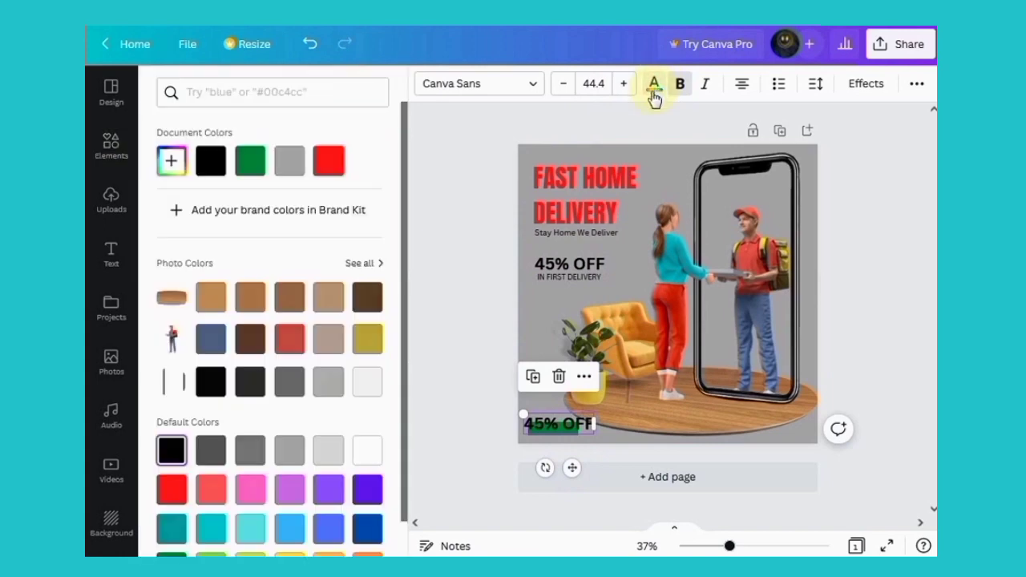
left_click(368, 453)
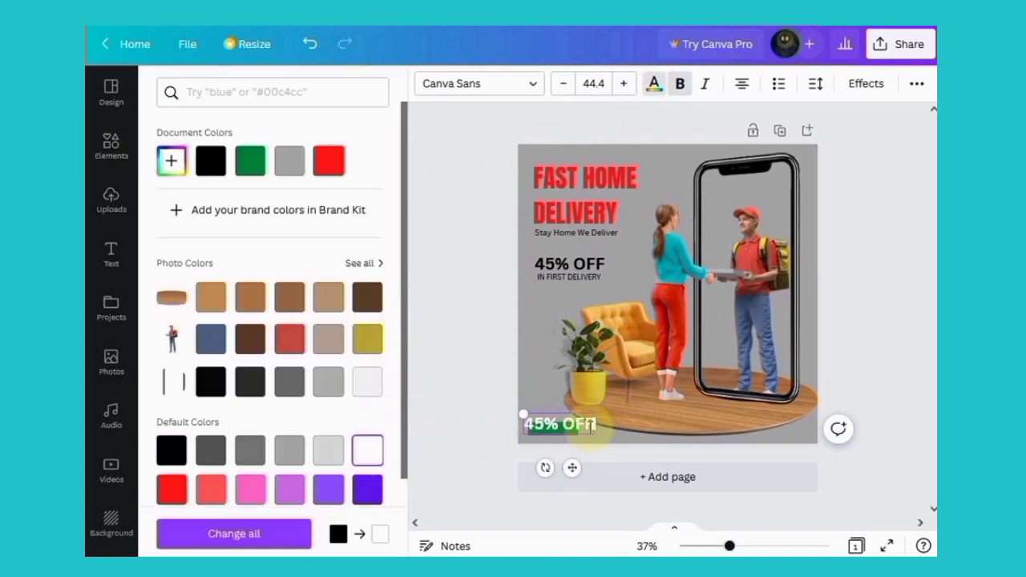
- Change the white text copy to "ORDER NOW", shrink it to size 24.1 on one line, and place it on the green bar
type("ORDER NOW")
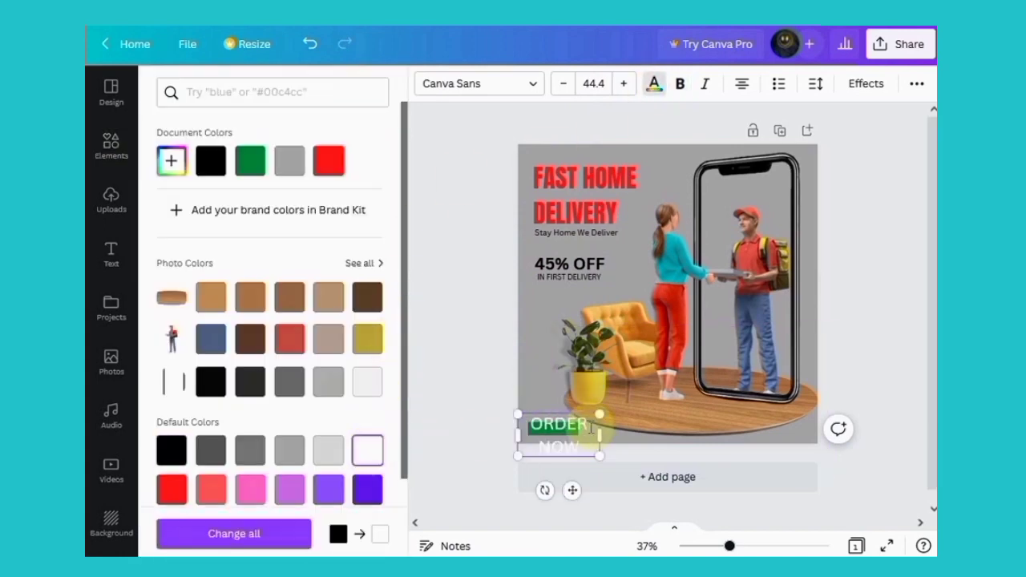
key("Escape")
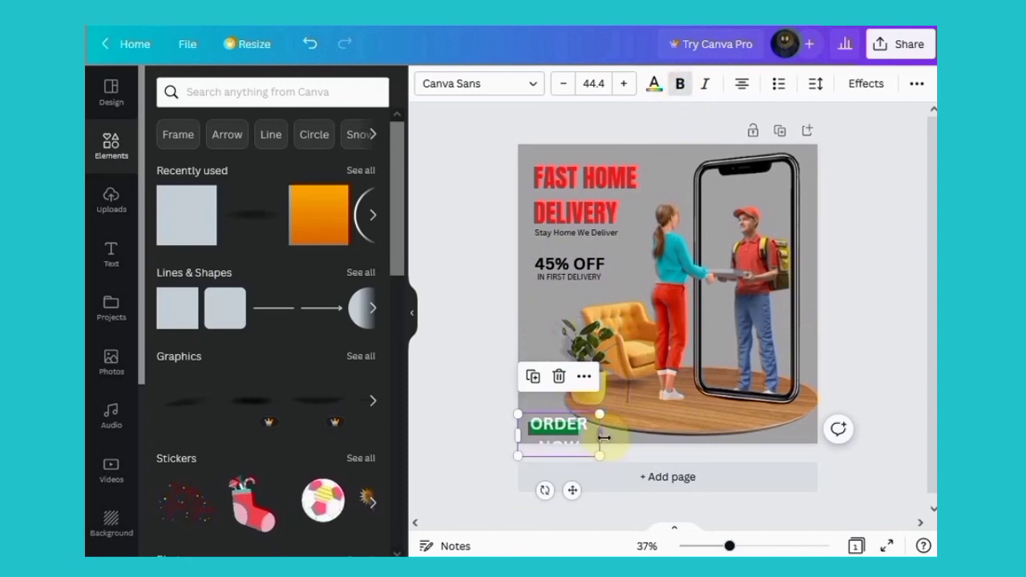
left_click_drag(602, 435, 639, 430)
left_click_drag(519, 429, 578, 420)
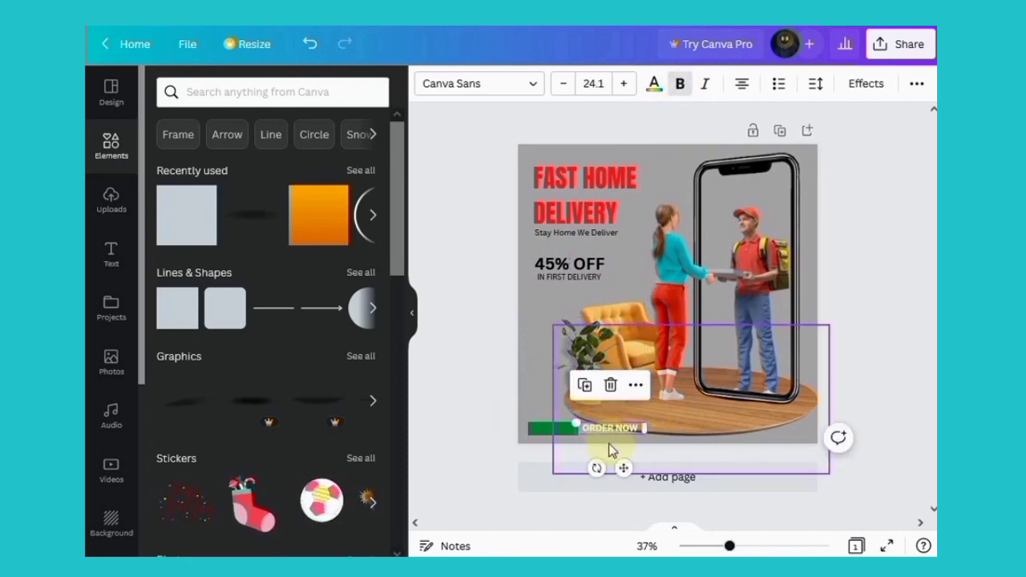
left_click_drag(624, 468, 567, 469)
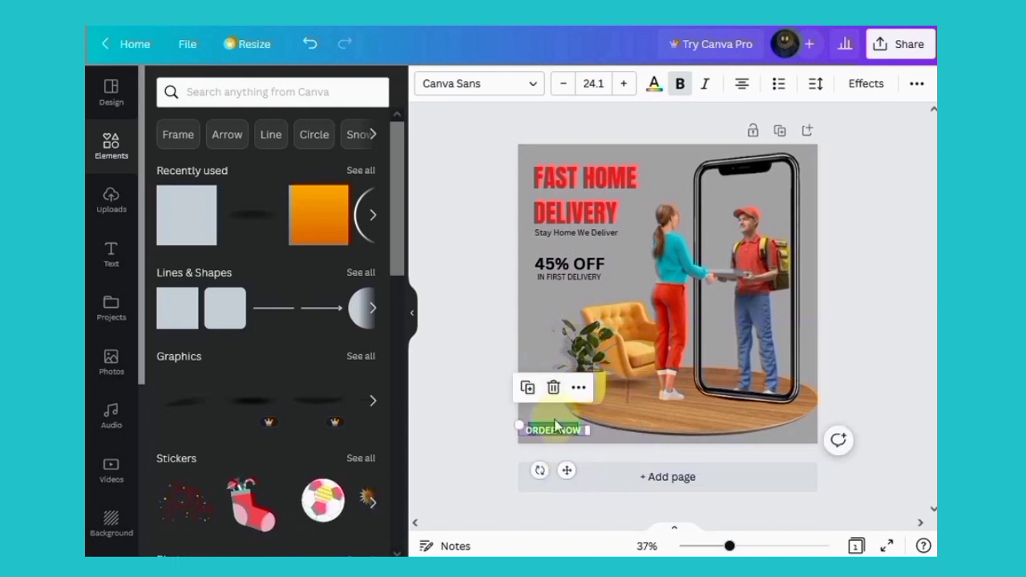
- Reduce the green bar's height and width to fit closely around "ORDER NOW", and nudge it so the text sits centered
left_click_drag(729, 546, 766, 546)
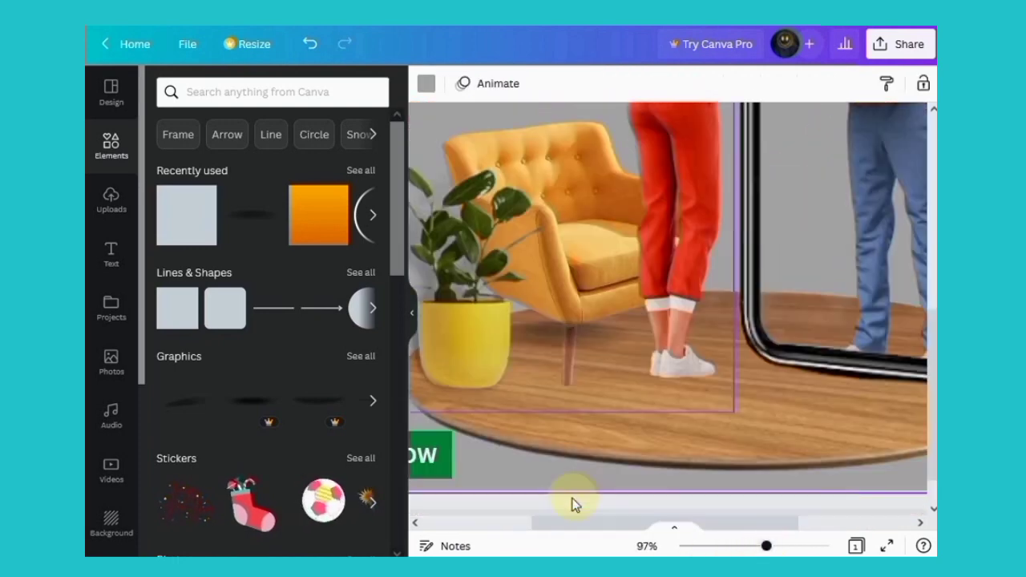
scroll(573, 503, "down", 2)
left_click(412, 314)
left_click(145, 523)
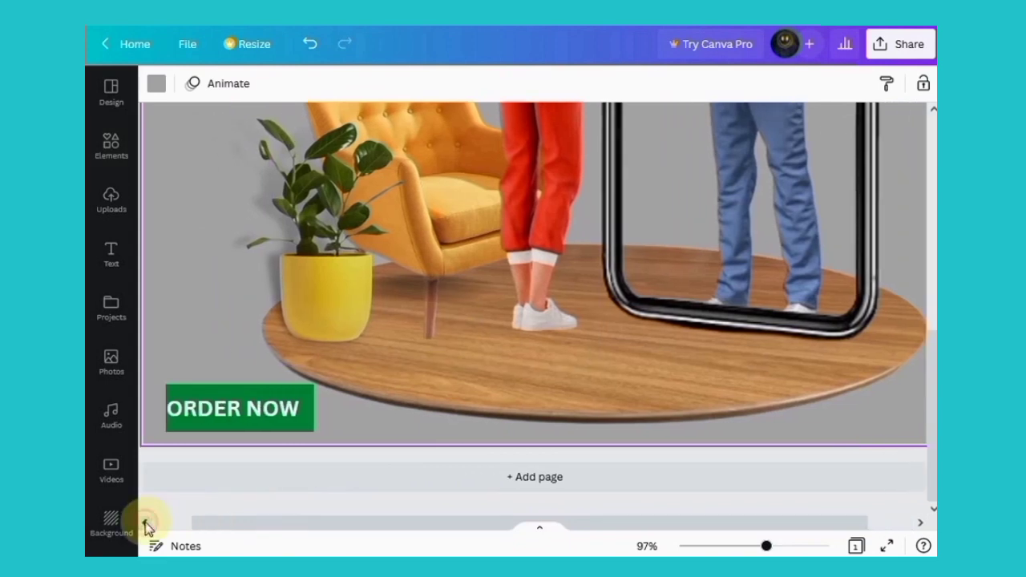
left_click(145, 522)
left_click(284, 433)
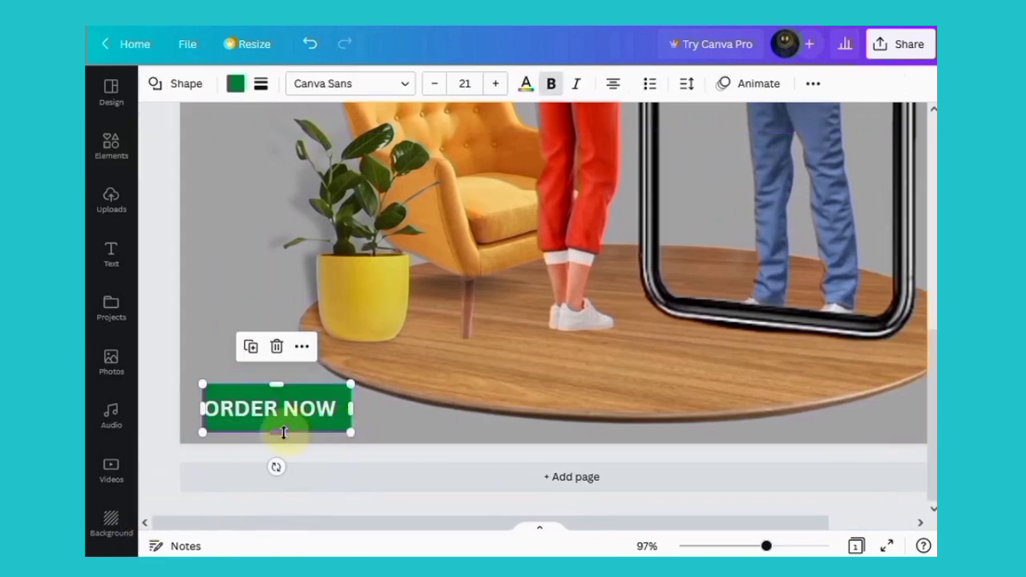
left_click(272, 426)
left_click_drag(270, 386, 275, 393)
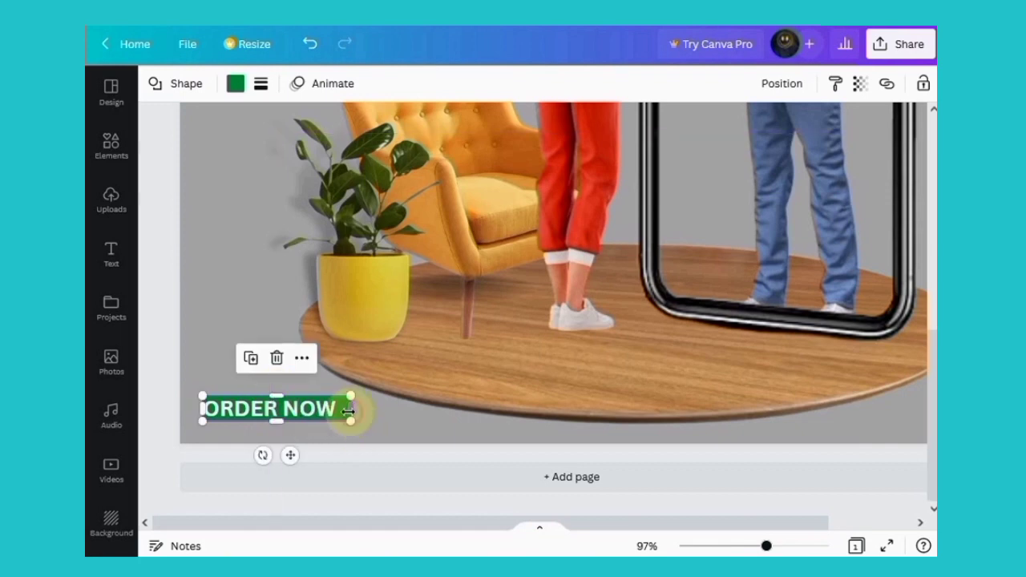
left_click_drag(350, 410, 342, 411)
left_click_drag(286, 454, 283, 453)
left_click(376, 412)
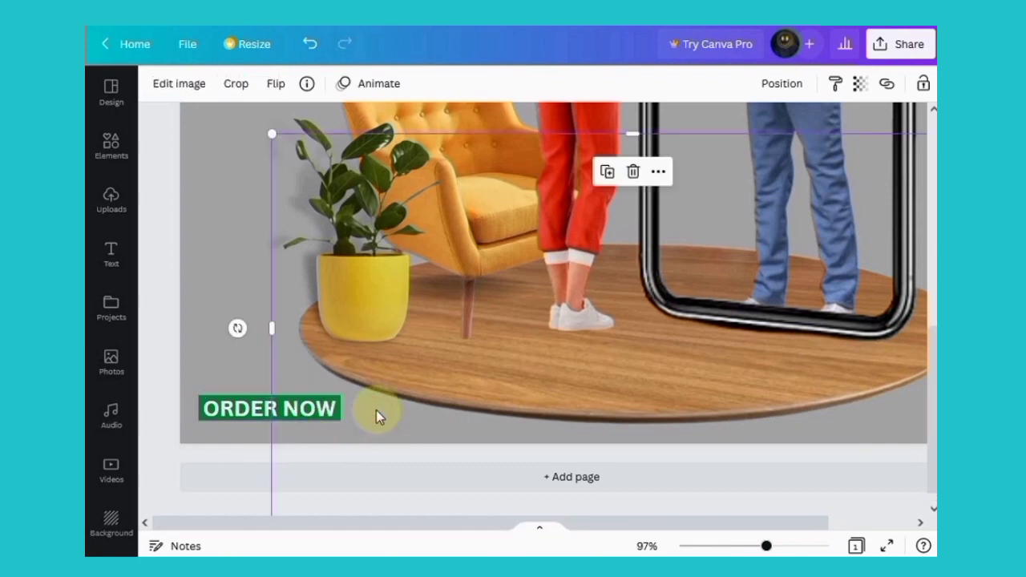
- Open the download options for the finished advert design
left_click_drag(755, 550, 726, 549)
left_click(272, 305)
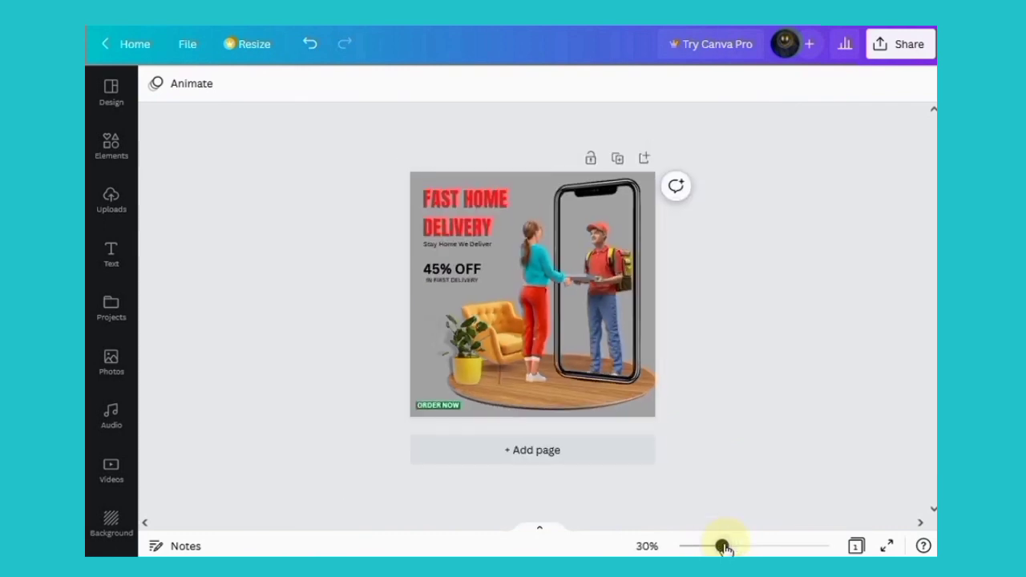
left_click(879, 57)
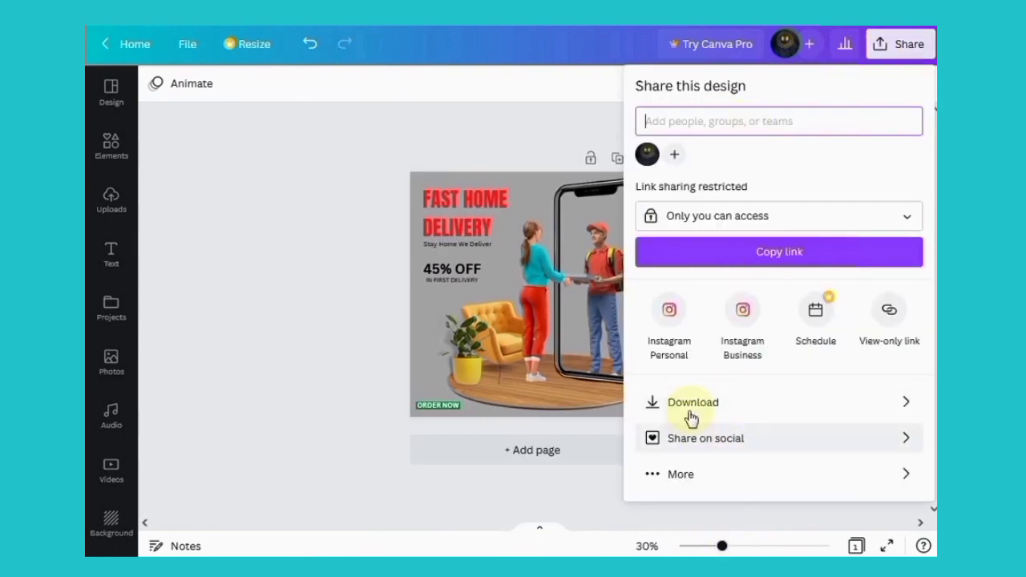
left_click(687, 419)
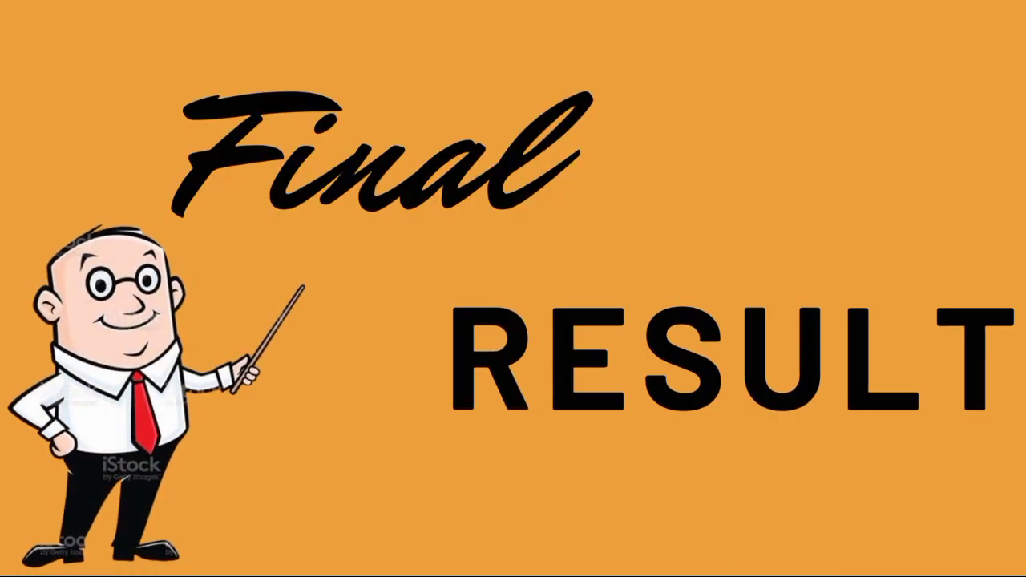